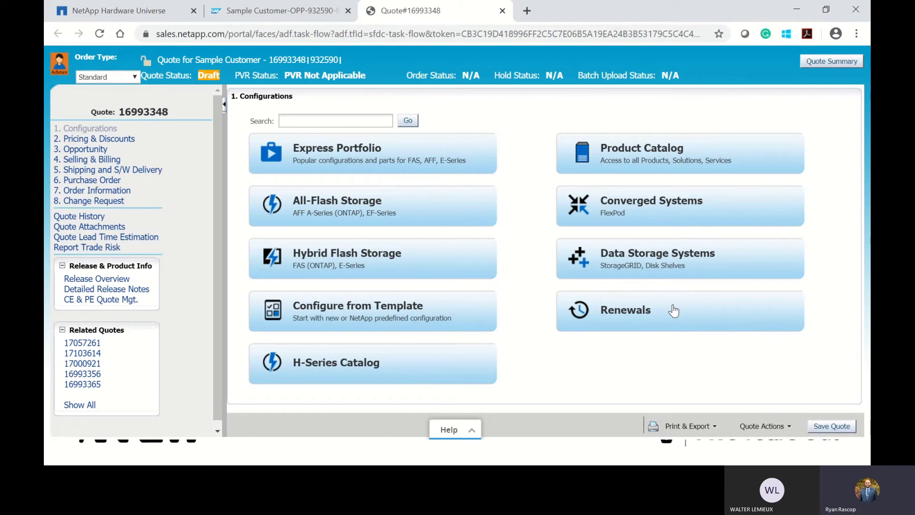
# Step: From the Product Catalog, start a cDOT (Cluster) New or Add-On quote configuring a new cluster
pyautogui.click(664, 146)
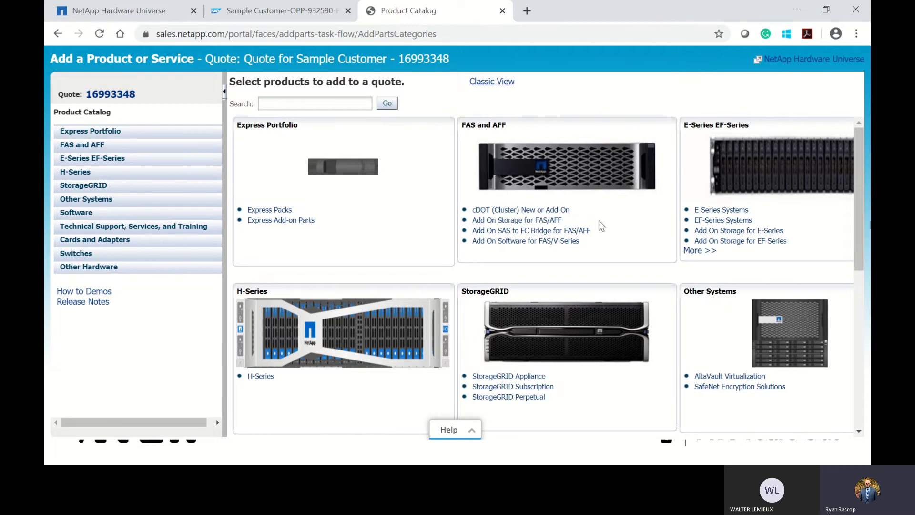
pyautogui.click(546, 214)
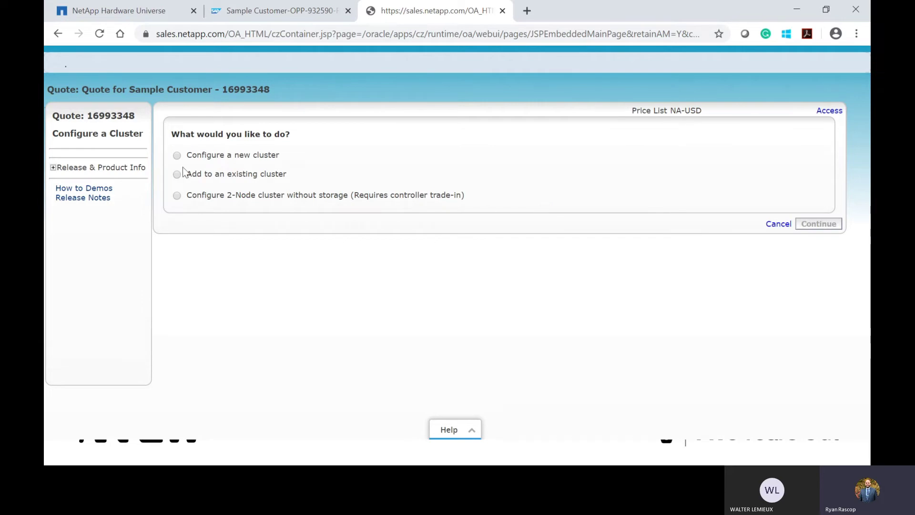
pyautogui.click(177, 155)
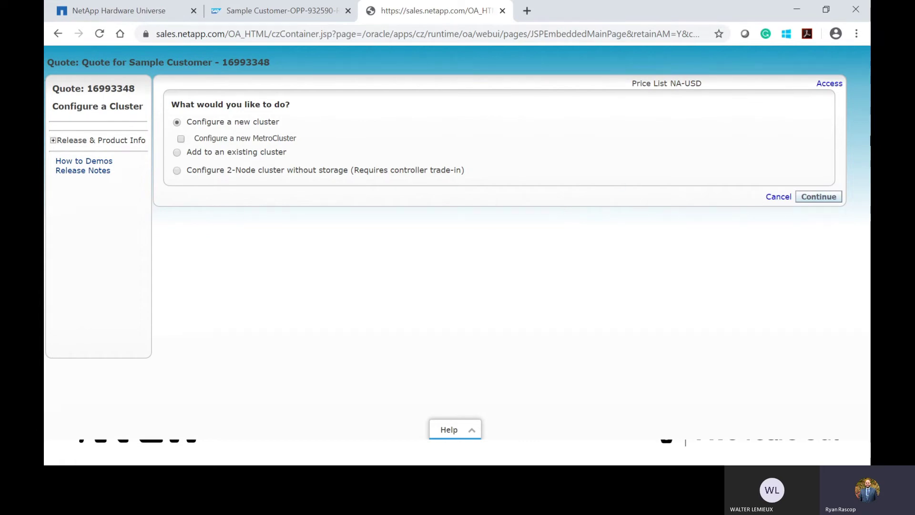
pyautogui.click(819, 197)
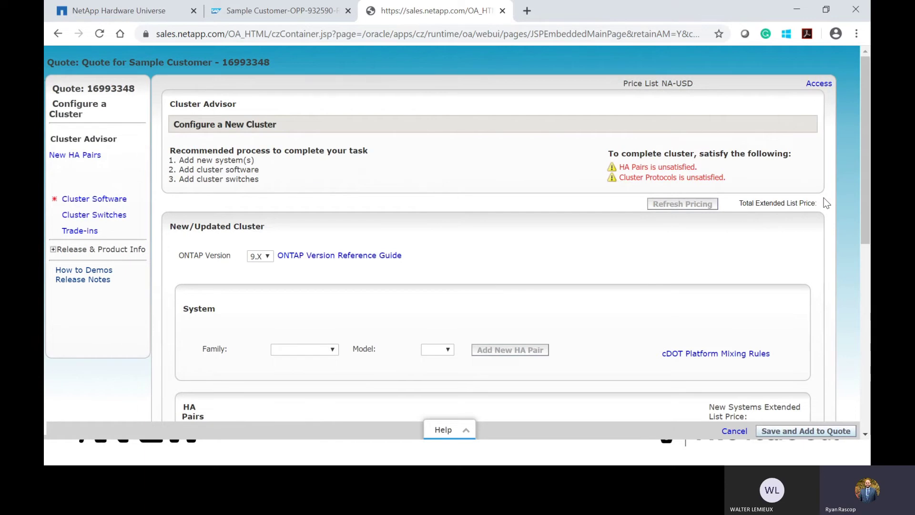
# Step: Choose family FAS and model 8300, and add it as a new HA pair
pyautogui.scroll(-3, 465, 279)
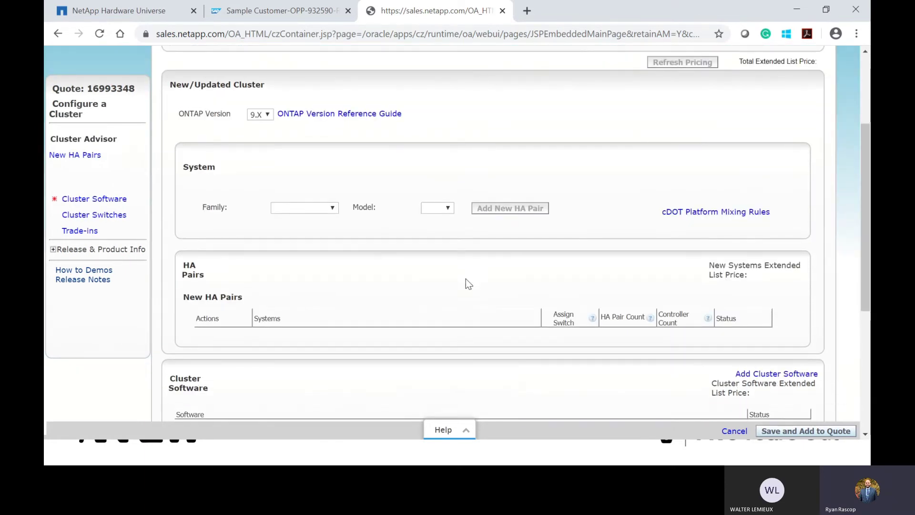
pyautogui.click(334, 209)
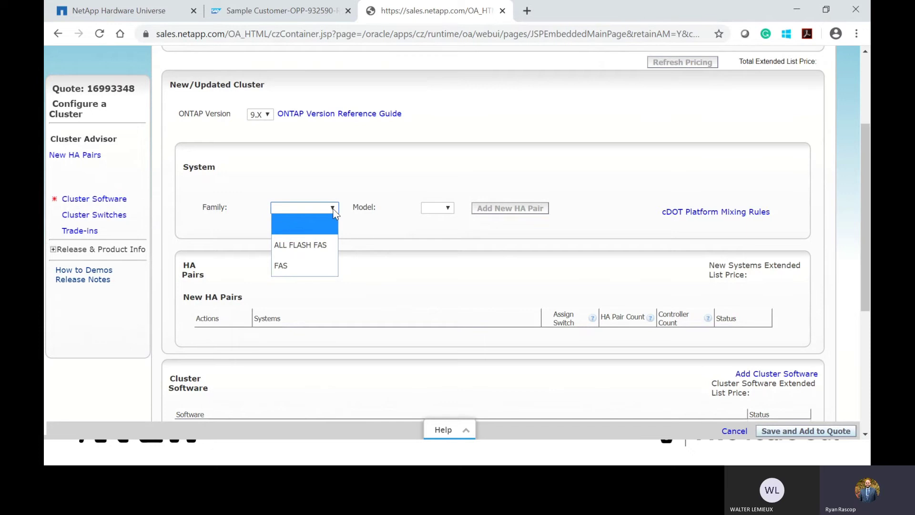
pyautogui.click(313, 260)
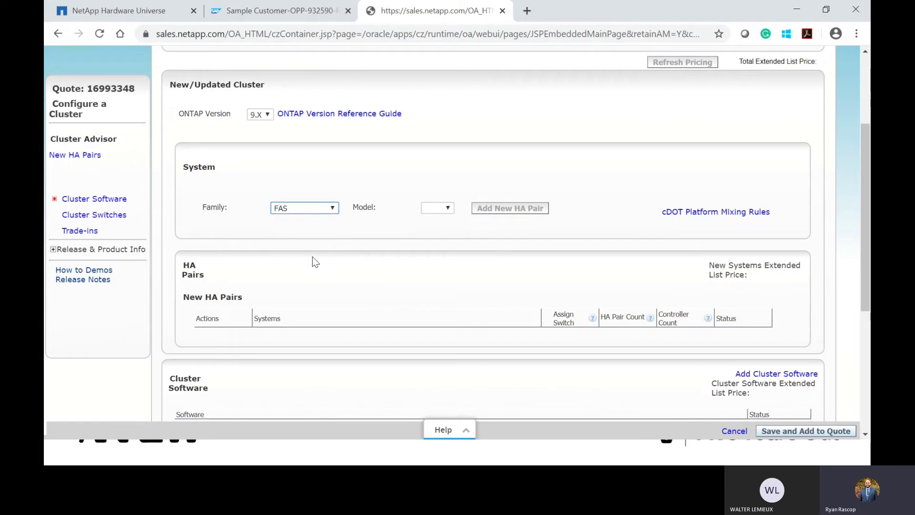
pyautogui.click(447, 208)
pyautogui.click(448, 304)
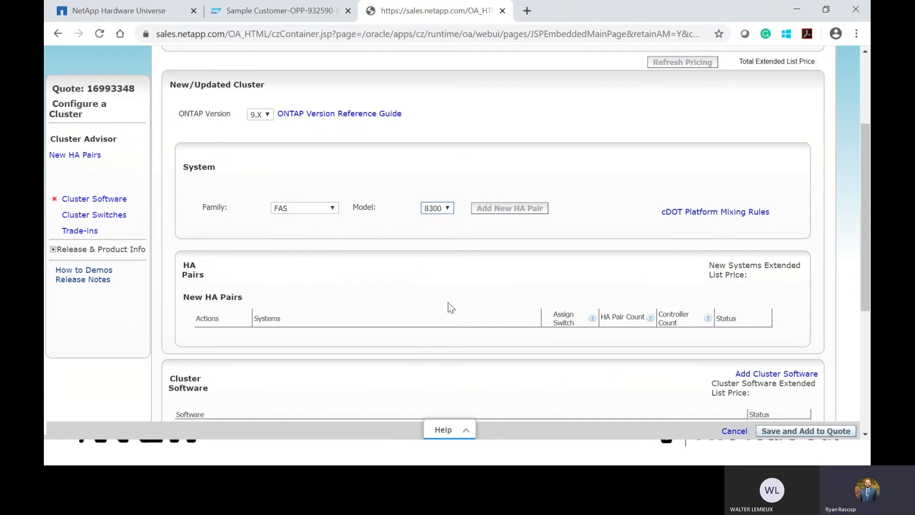
pyautogui.click(490, 213)
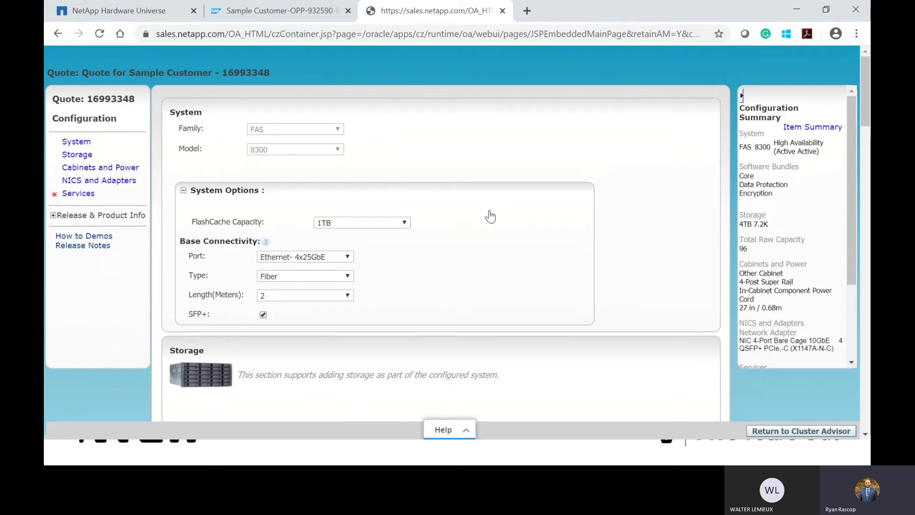
# Step: Set FlashCache Capacity to 1TB Upgrade, keeping Ethernet- 4x25GbE ports with SFP+ checked
pyautogui.click(405, 222)
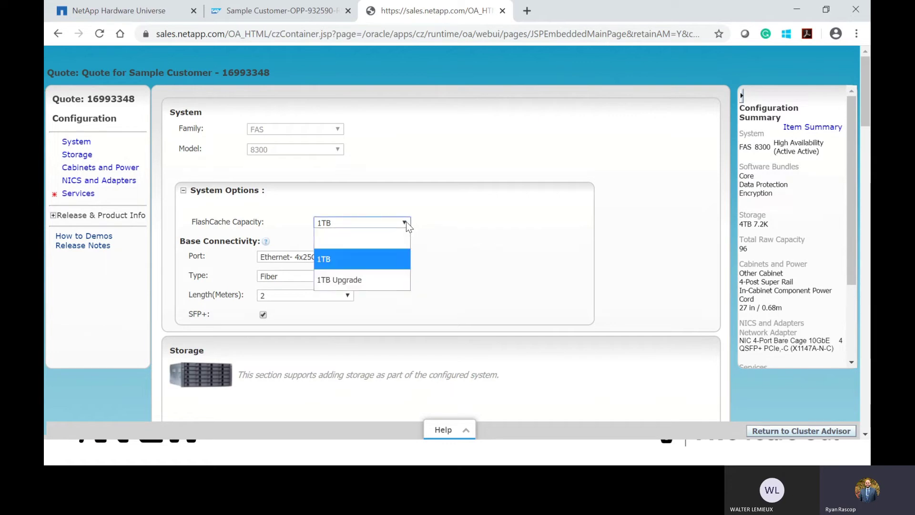
pyautogui.click(379, 282)
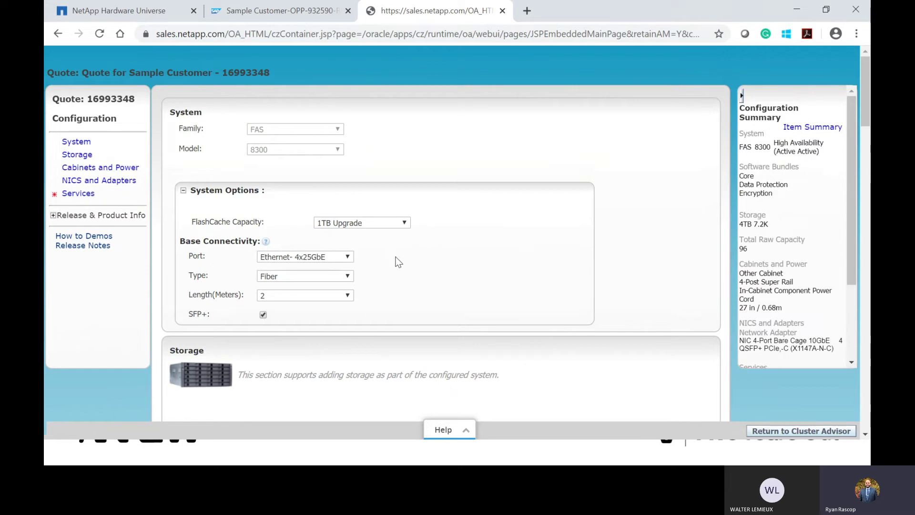
pyautogui.click(347, 257)
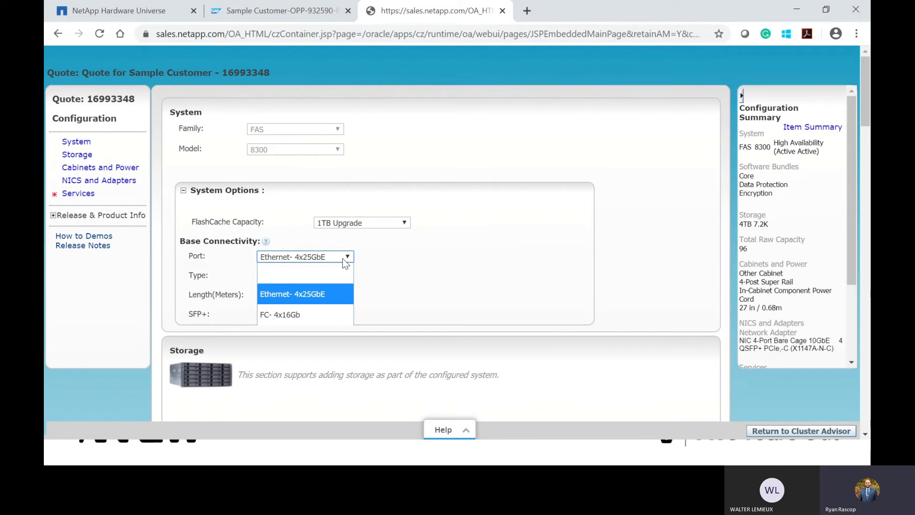
pyautogui.click(390, 259)
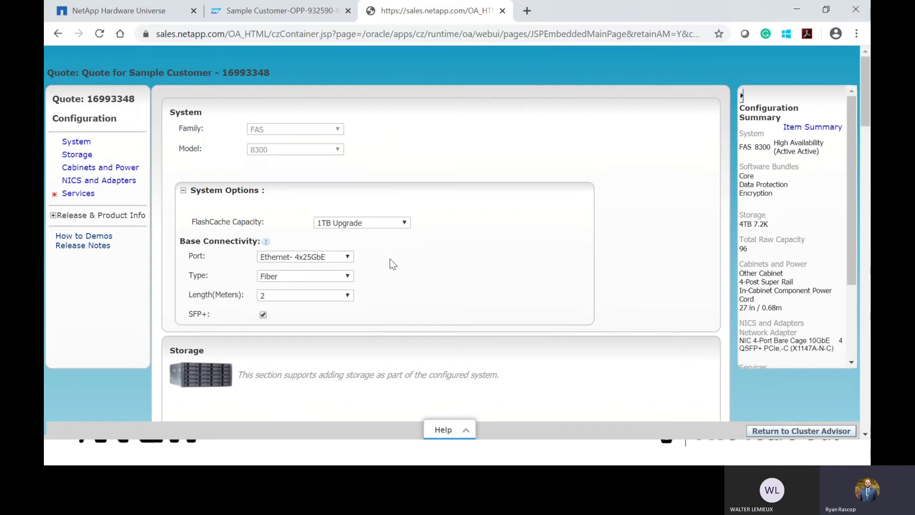
pyautogui.click(263, 315)
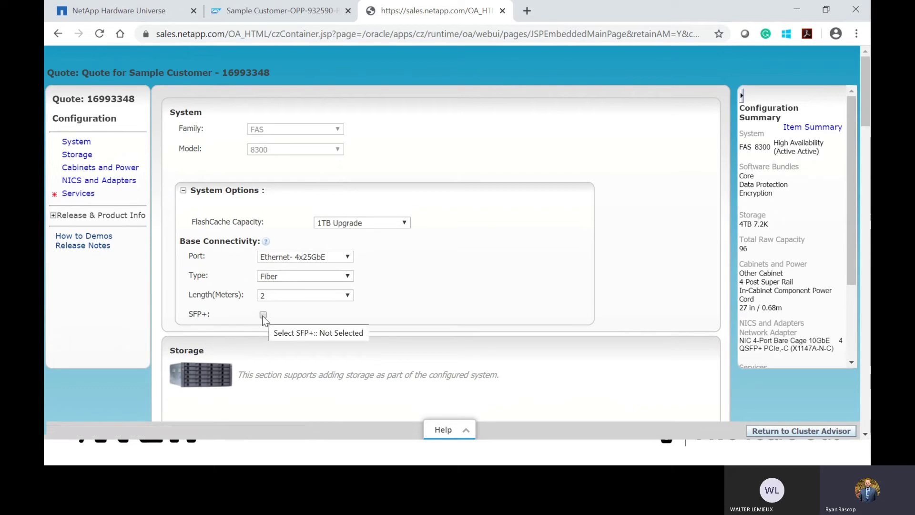
pyautogui.click(263, 316)
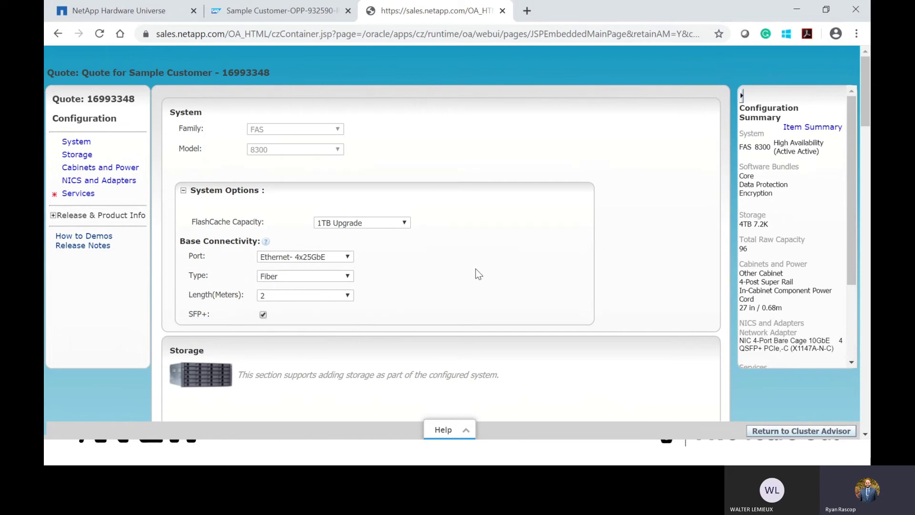
# Step: Clear the default shelf entry by setting its quantity to 0 and clearing its drive choice
pyautogui.scroll(-6, 475, 269)
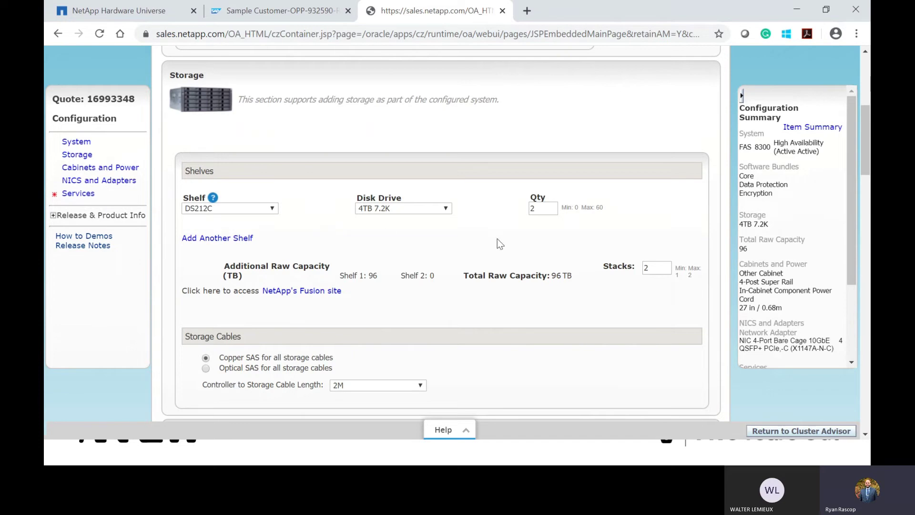
pyautogui.doubleClick(548, 209)
pyautogui.write('0')
pyautogui.click(480, 231)
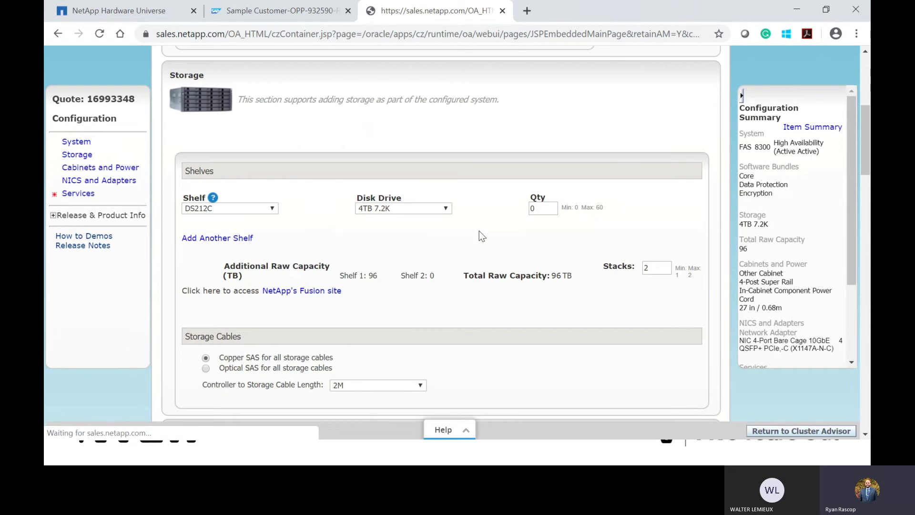
pyautogui.click(451, 249)
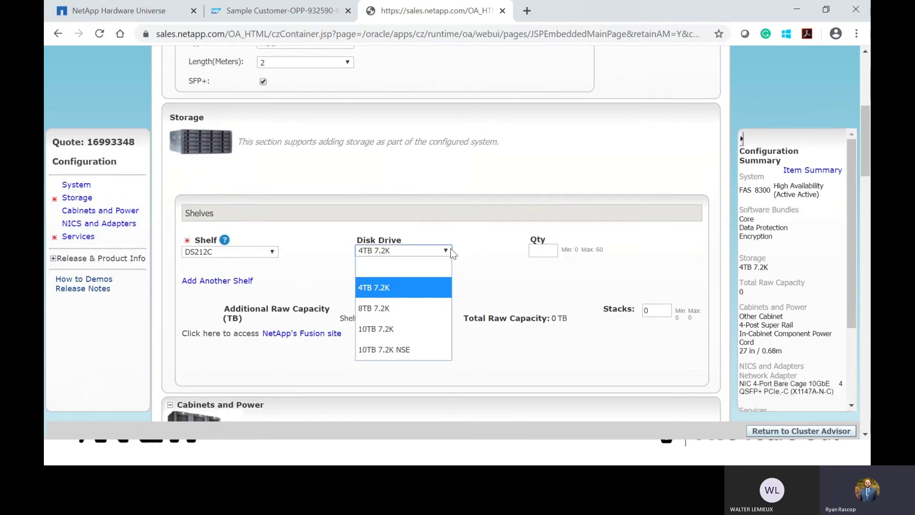
pyautogui.click(423, 265)
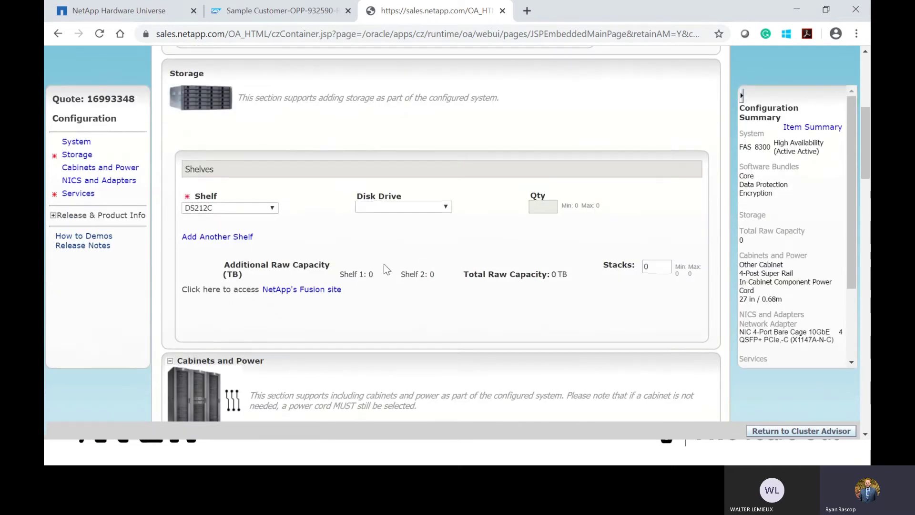
# Step: Configure 2 DS224C shelves with 24 x 1.8TB 10K drives in 1 stack
pyautogui.click(262, 212)
pyautogui.click(225, 272)
pyautogui.click(446, 207)
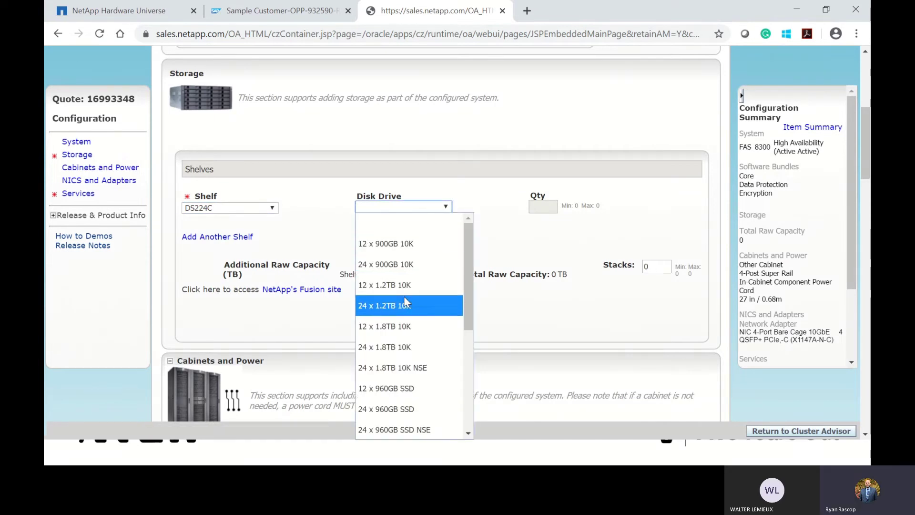
pyautogui.click(393, 347)
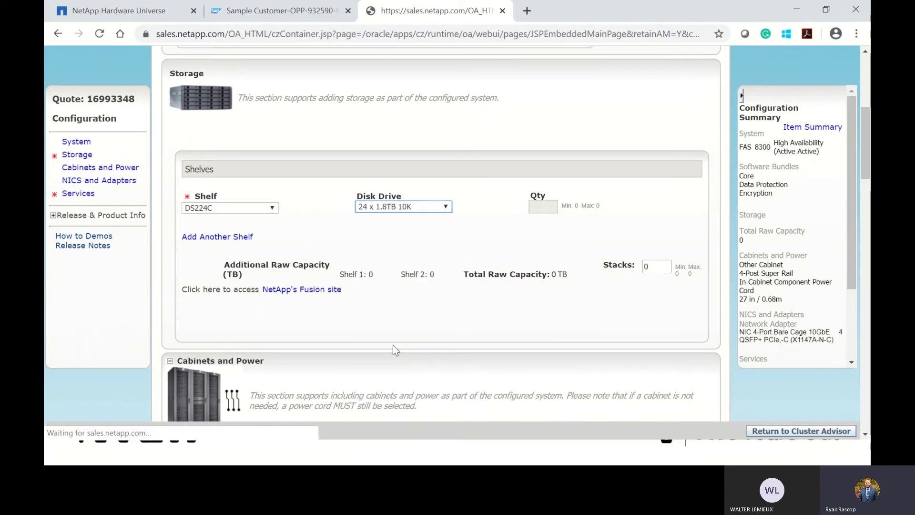
pyautogui.click(537, 208)
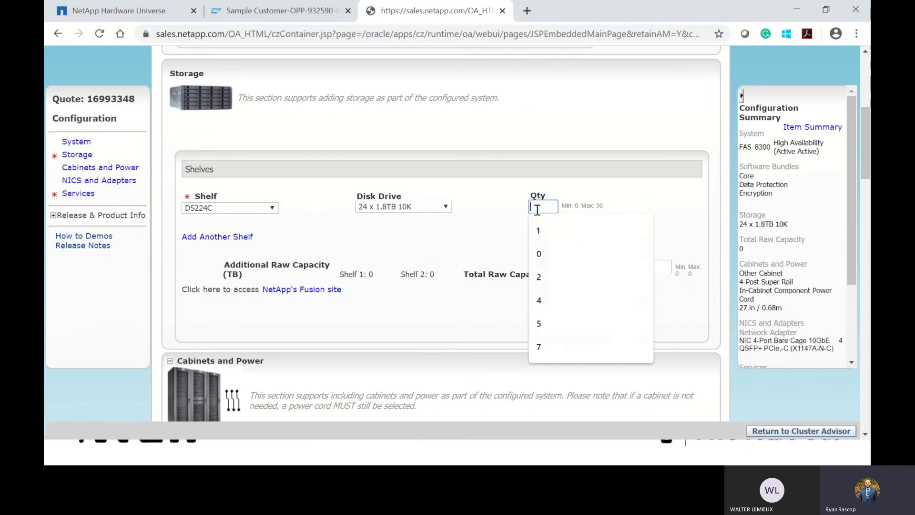
pyautogui.write('2')
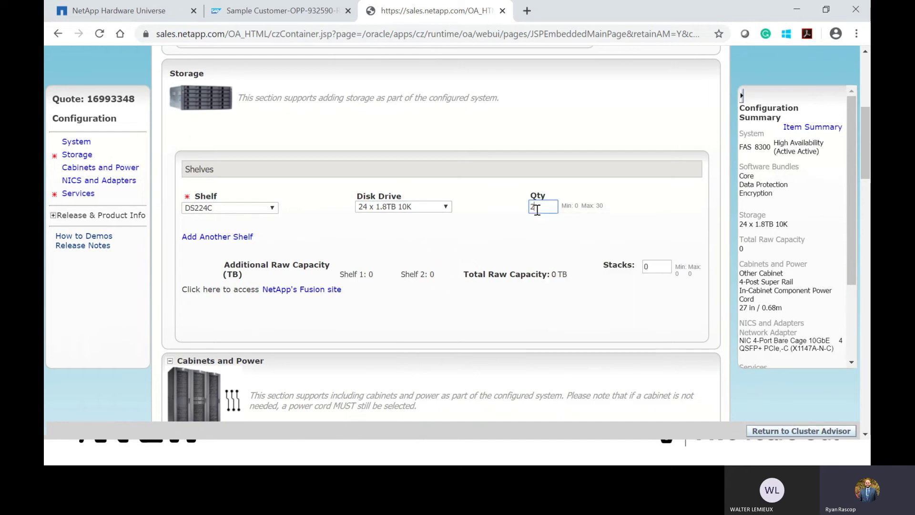
pyautogui.click(608, 283)
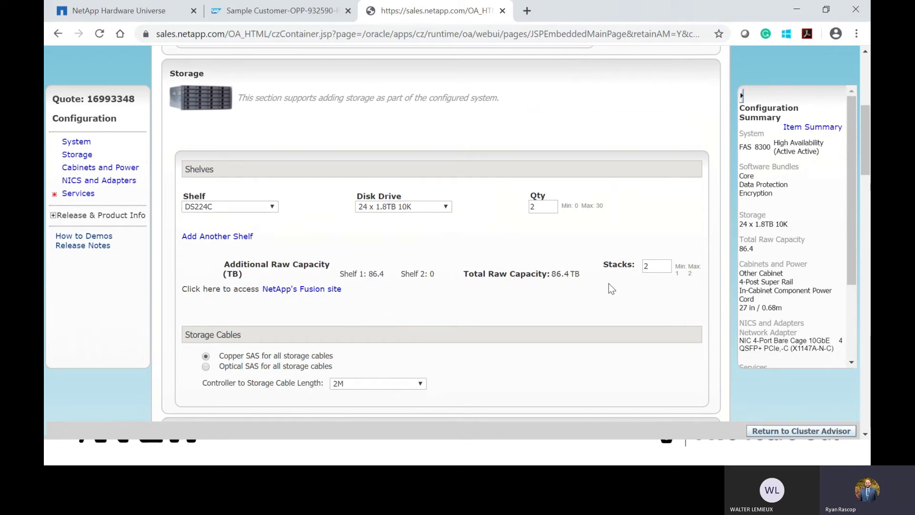
pyautogui.doubleClick(646, 265)
pyautogui.write('1')
pyautogui.click(569, 307)
# Step: Switch all storage cables to Optical SAS, keeping the 2M controller-to-storage cable length
pyautogui.scroll(-3, 568, 307)
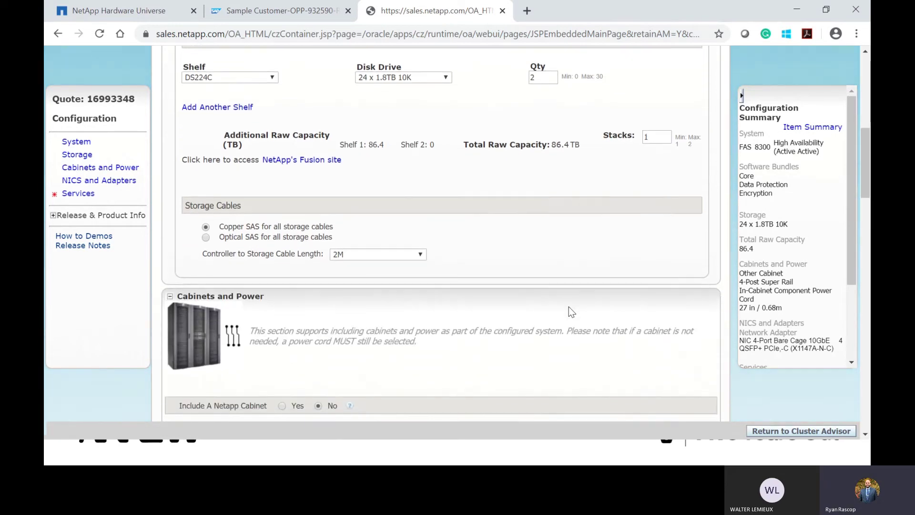
pyautogui.scroll(-1, 569, 307)
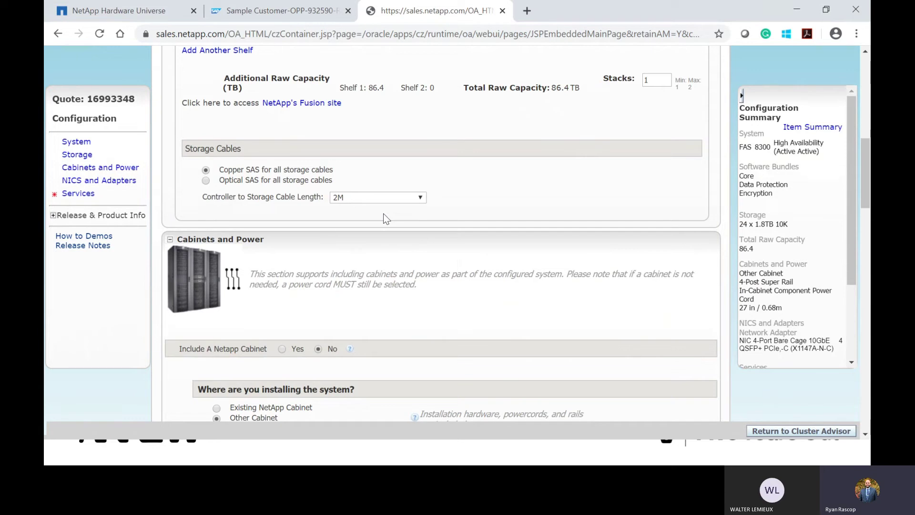
pyautogui.click(404, 199)
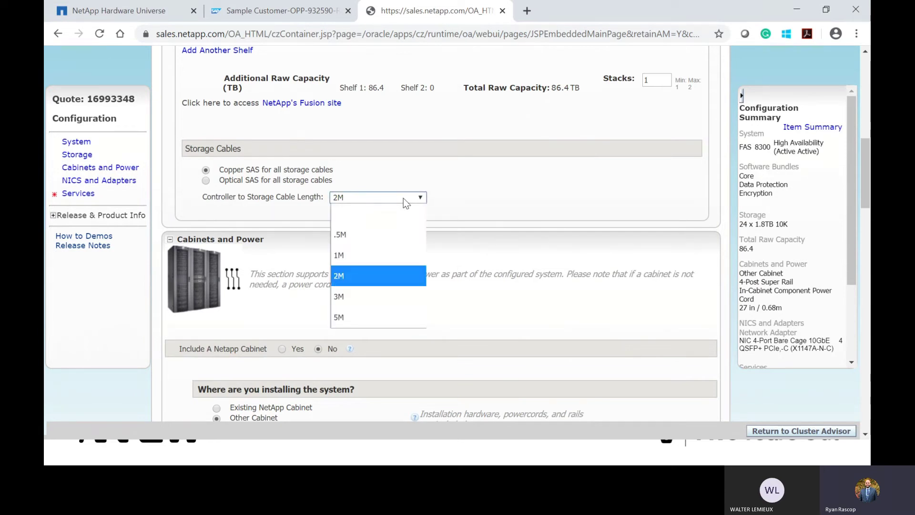
pyautogui.click(403, 198)
pyautogui.click(207, 181)
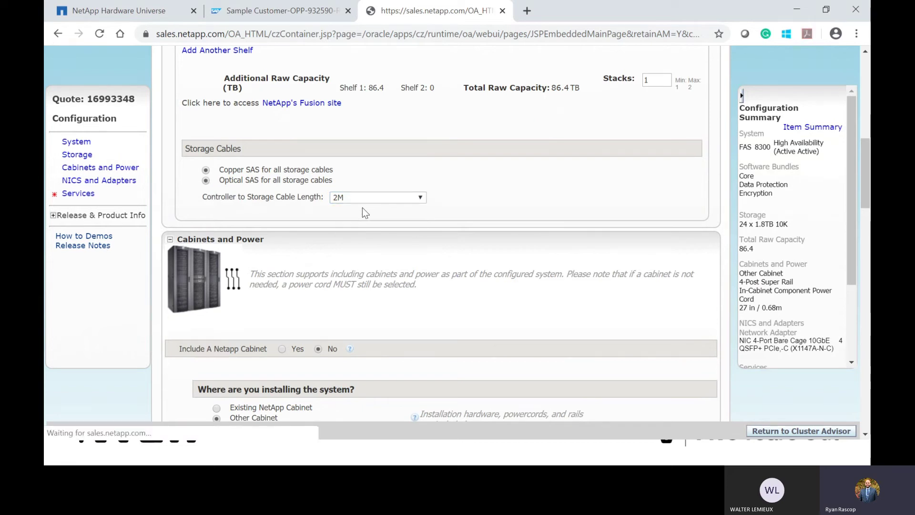
pyautogui.click(410, 198)
pyautogui.click(411, 200)
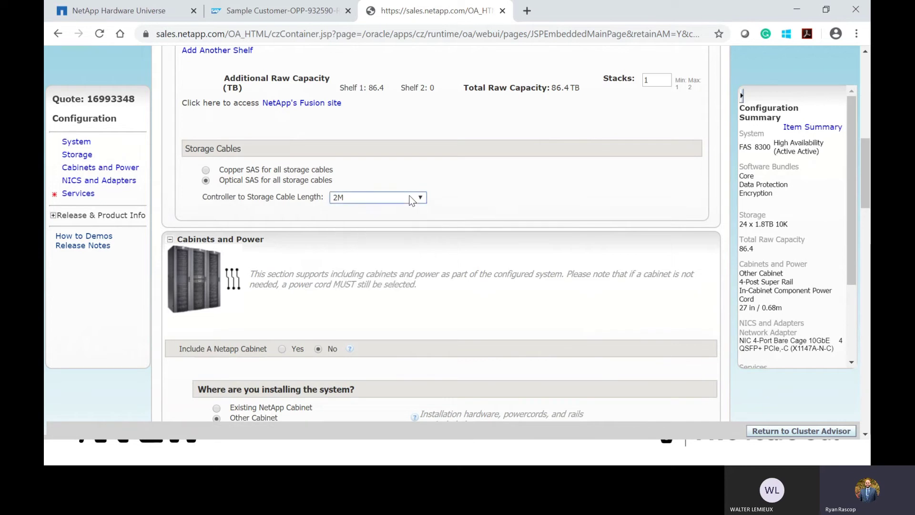
pyautogui.scroll(-4, 486, 227)
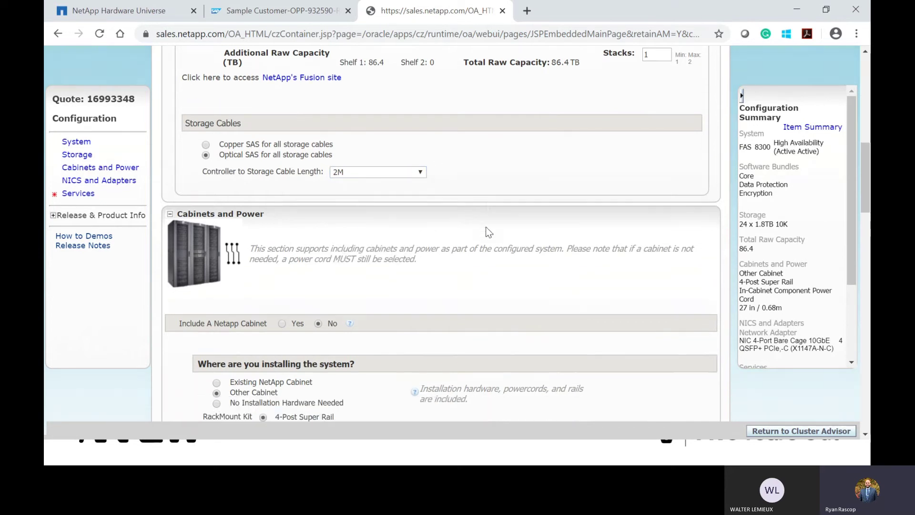
pyautogui.scroll(1, 487, 229)
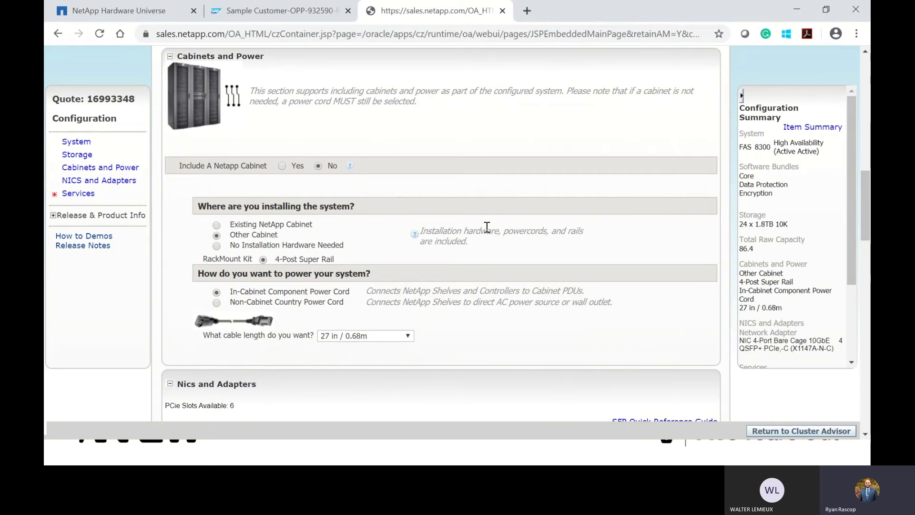
pyautogui.scroll(-3, 487, 228)
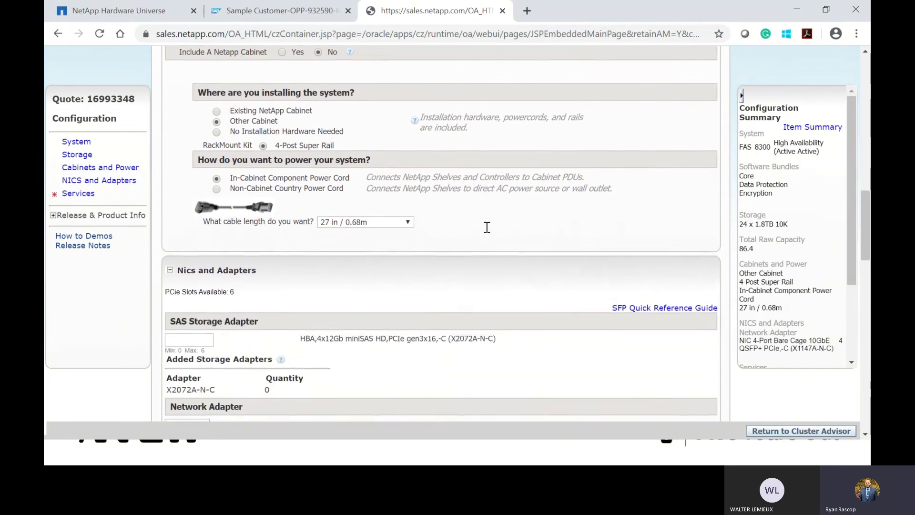
pyautogui.scroll(-2, 486, 229)
pyautogui.scroll(-2, 486, 229)
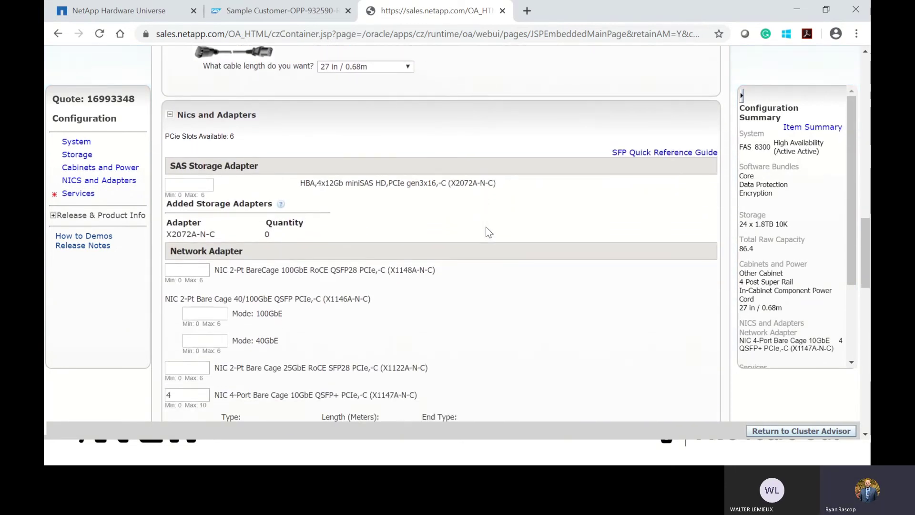
pyautogui.scroll(-1, 486, 229)
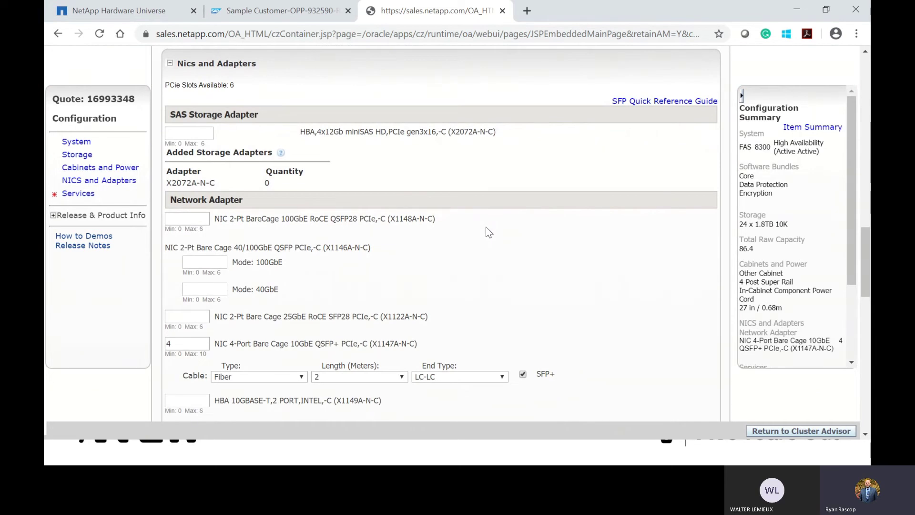
# Step: Remove the four X1147A 10GbE NICs by setting their quantity to 0
pyautogui.doubleClick(185, 344)
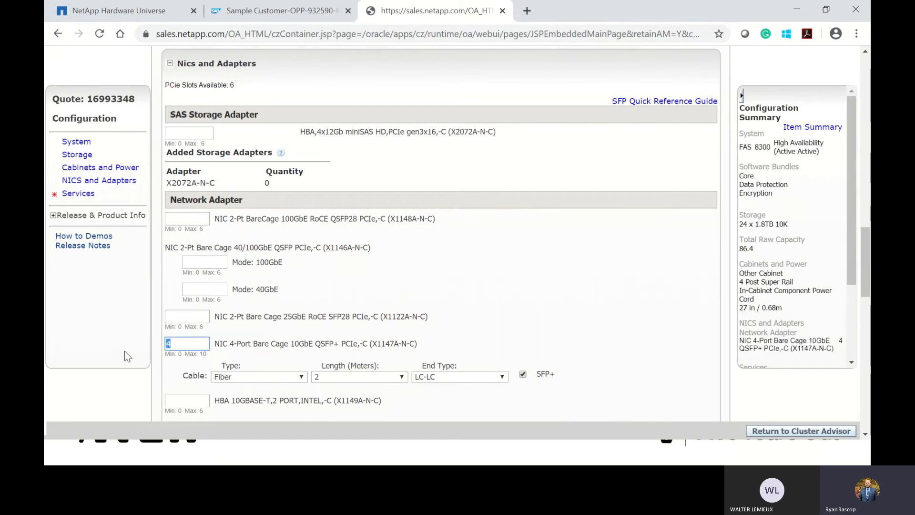
pyautogui.write('0')
pyautogui.click(469, 257)
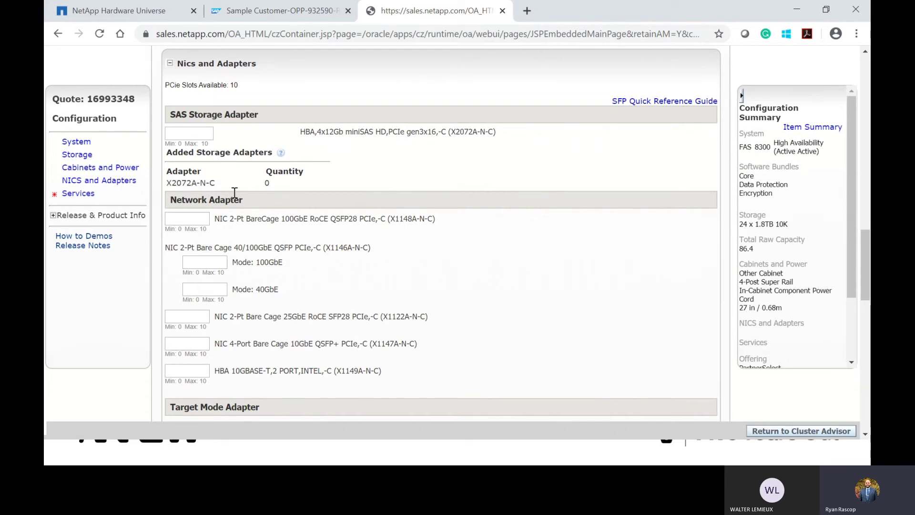
# Step: Add 2 X2072A SAS storage adapters and 2 X1146A NICs in 100GbE mode
pyautogui.click(204, 136)
pyautogui.click(175, 203)
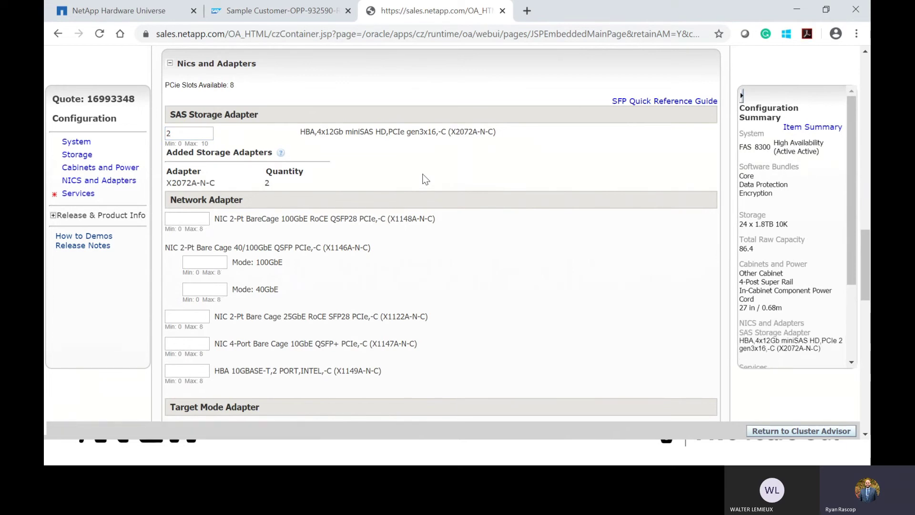
pyautogui.click(210, 260)
pyautogui.write('2')
pyautogui.click(350, 279)
pyautogui.scroll(-3, 437, 341)
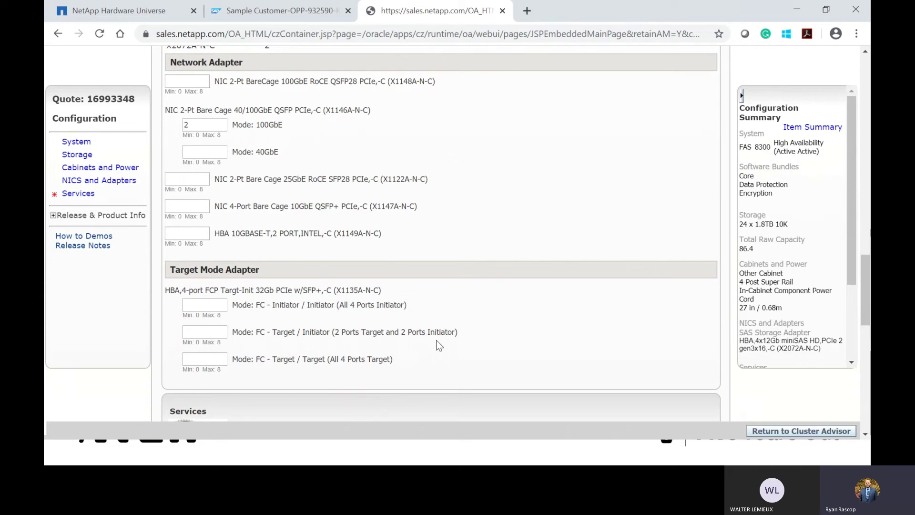
# Step: Enter a quantity of 4 X1135A FC adapters in Target/Target mode
pyautogui.click(194, 361)
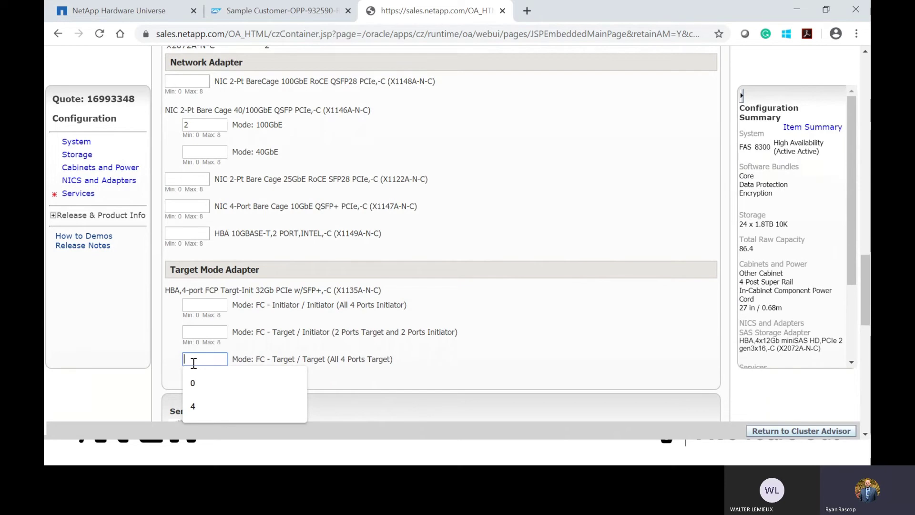
pyautogui.write('4')
pyautogui.click(480, 291)
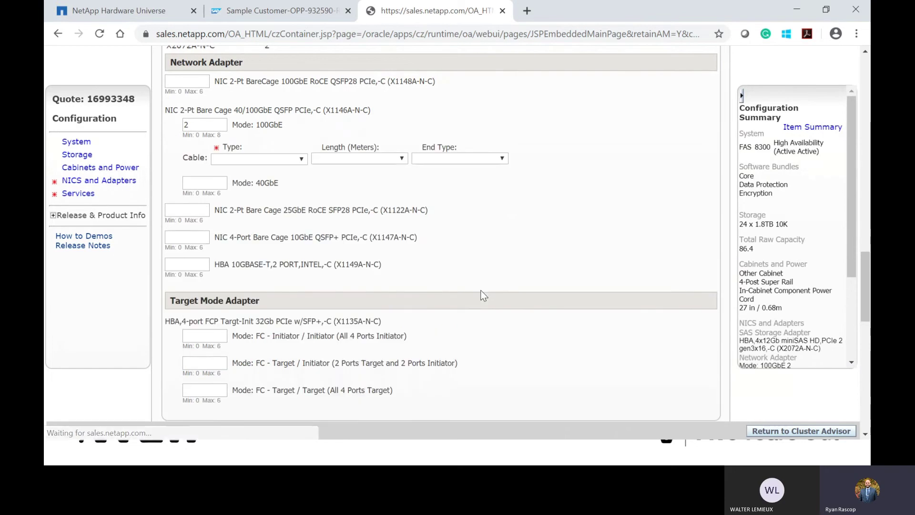
pyautogui.scroll(-1, 385, 299)
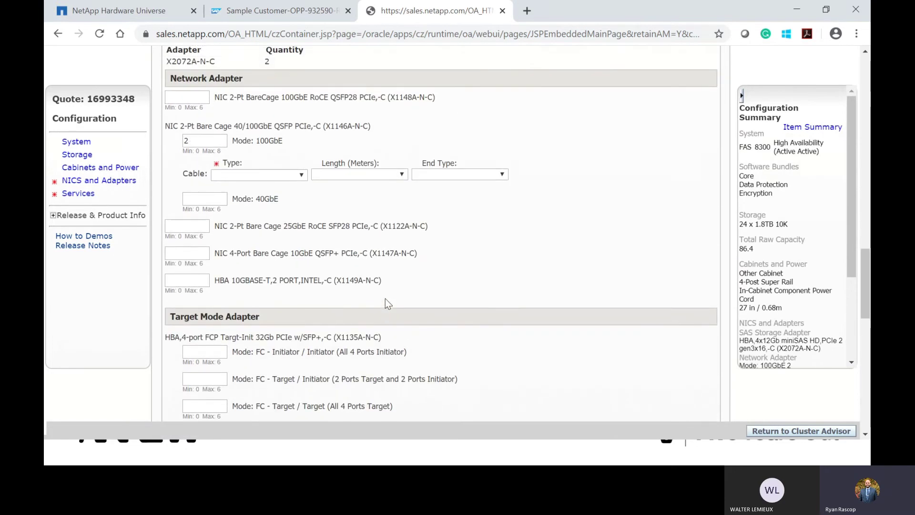
pyautogui.scroll(-4, 403, 273)
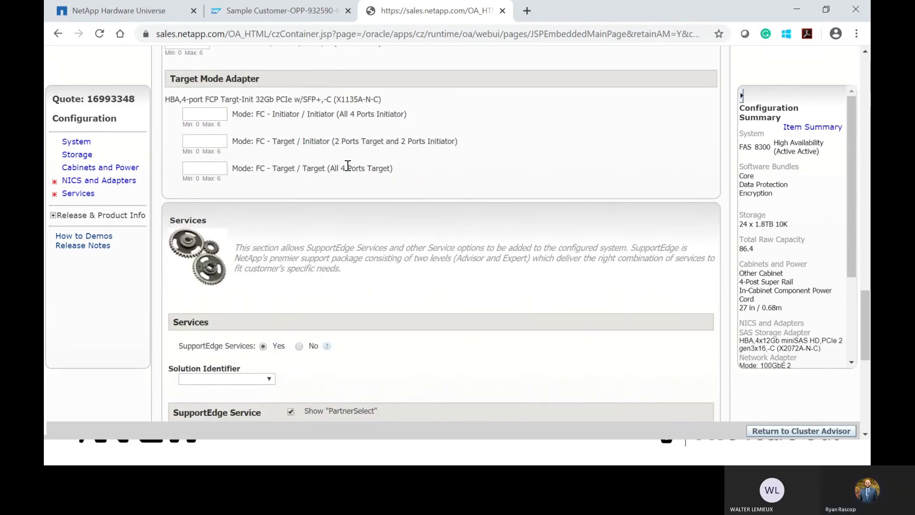
pyautogui.scroll(1, 348, 166)
pyautogui.click(227, 194)
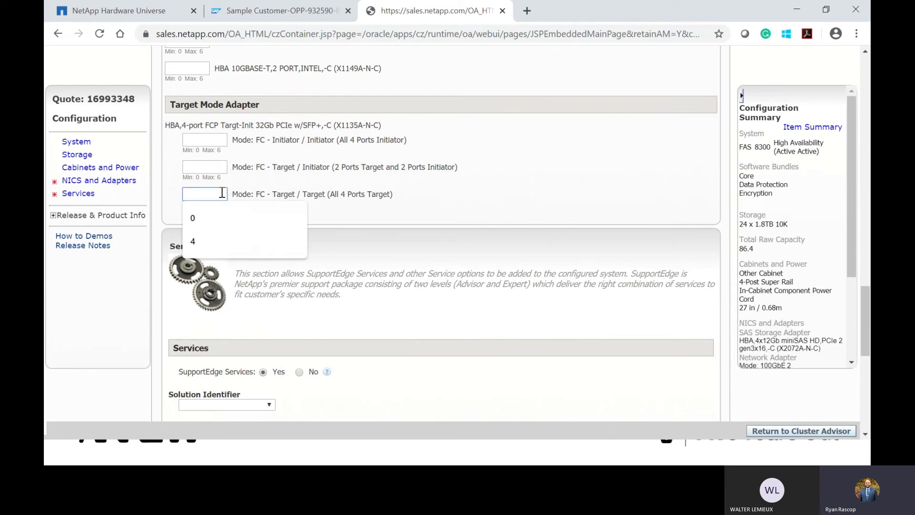
pyautogui.write('4')
pyautogui.click(510, 177)
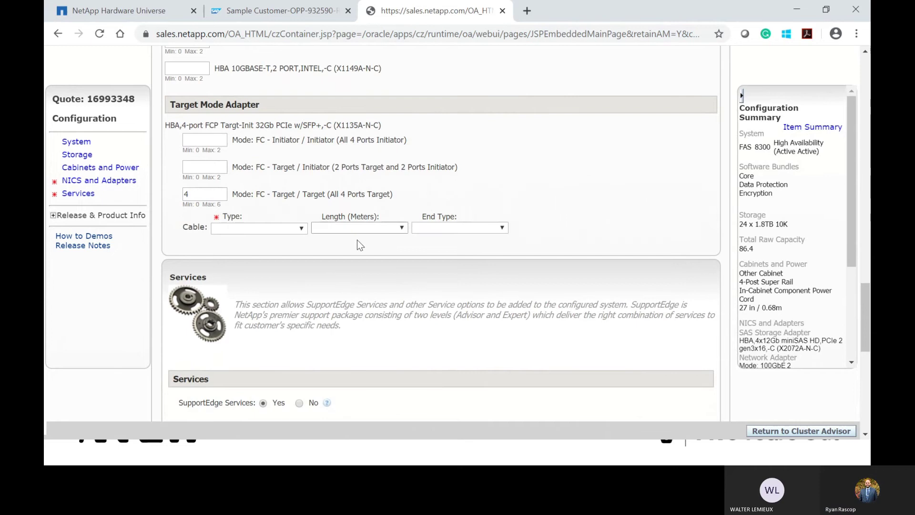
# Step: Give the FC adapters Fiber cables of length 2 with LC-LC ends
pyautogui.click(294, 228)
pyautogui.click(276, 260)
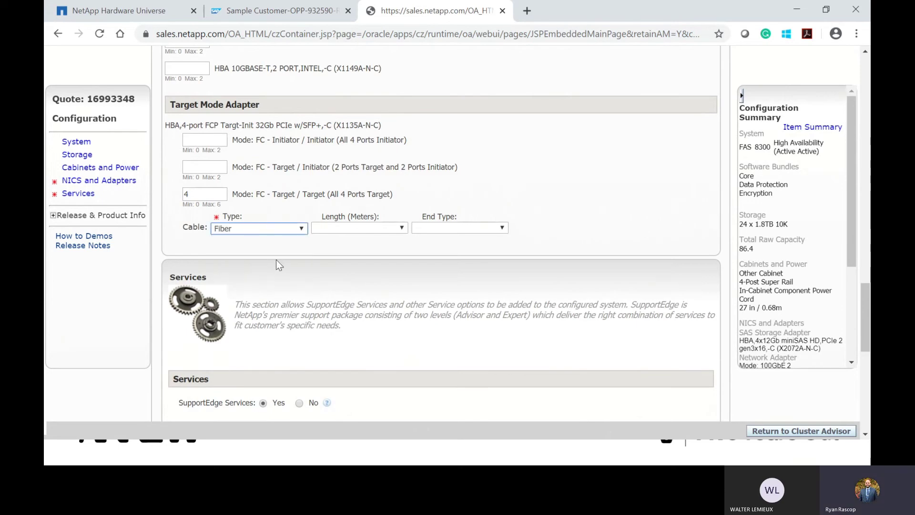
pyautogui.click(380, 230)
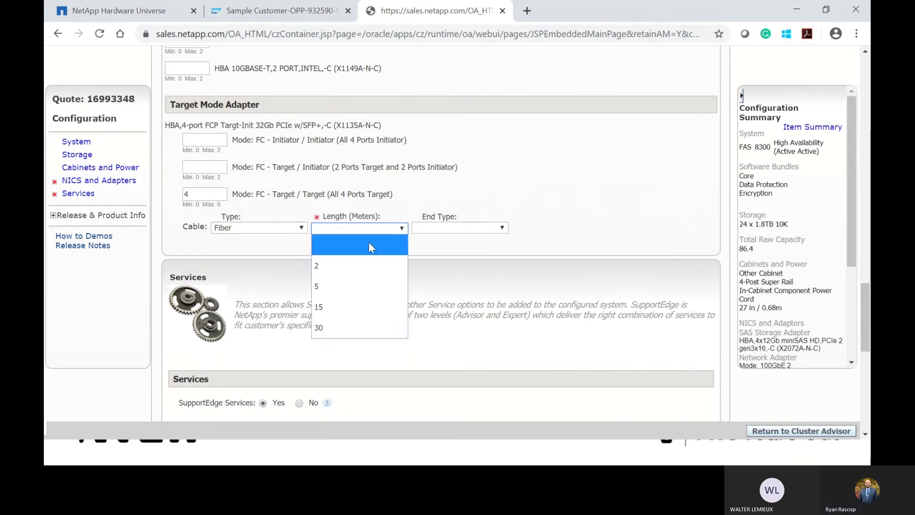
pyautogui.click(351, 262)
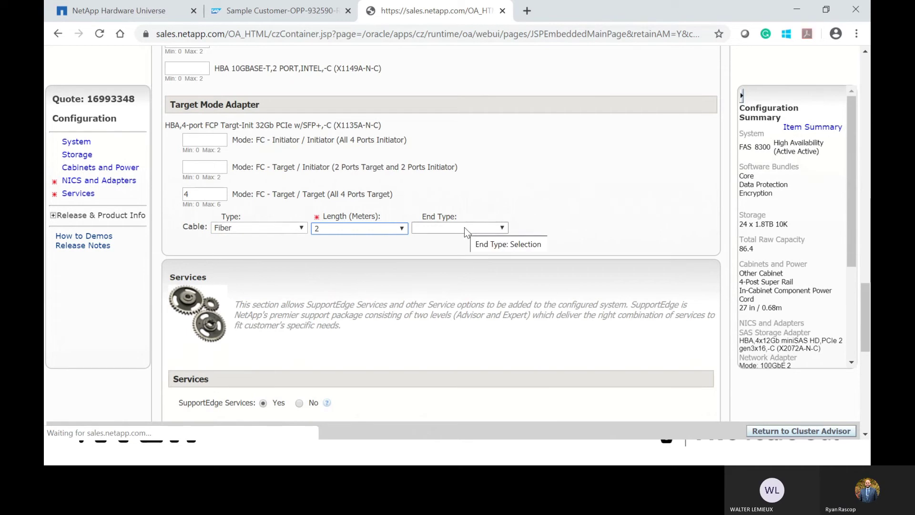
pyautogui.click(465, 228)
pyautogui.click(442, 264)
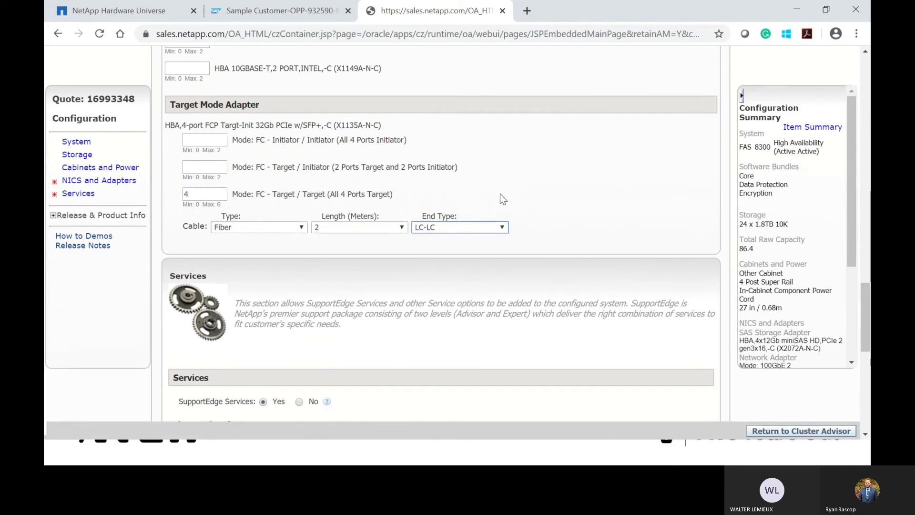
pyautogui.scroll(2, 479, 192)
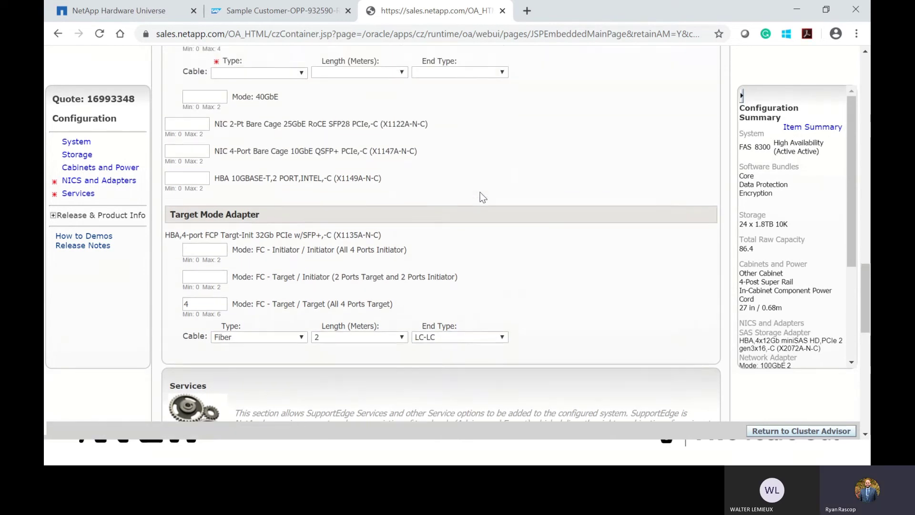
pyautogui.scroll(3, 480, 193)
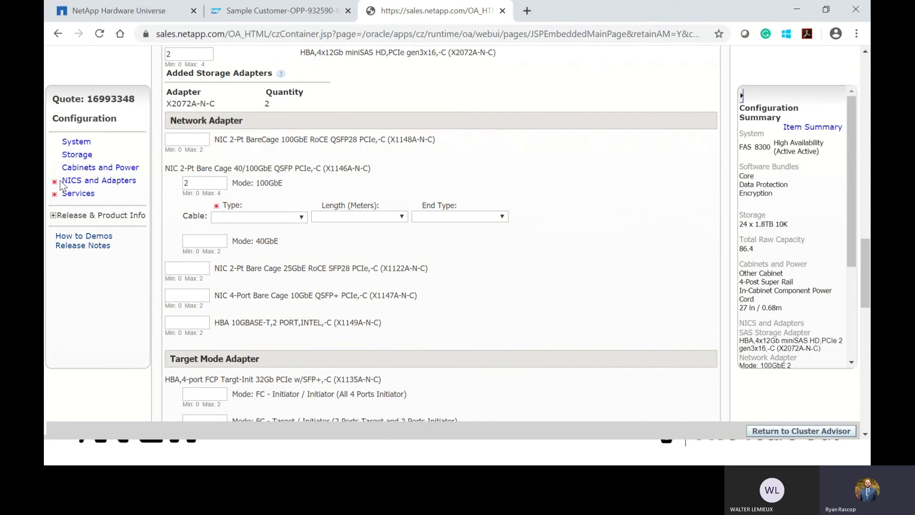
# Step: Set the 100GbE network adapter cabling to Fiber with a 2-metre length
pyautogui.click(300, 216)
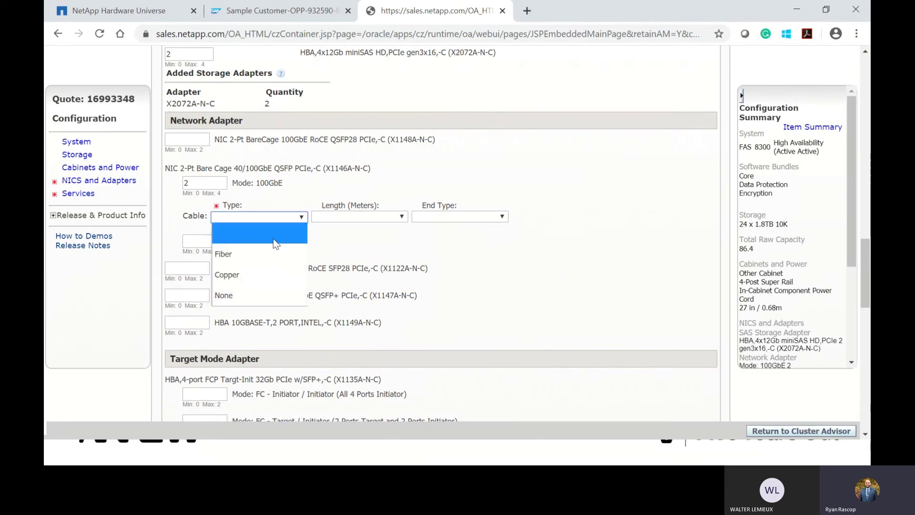
pyautogui.click(260, 253)
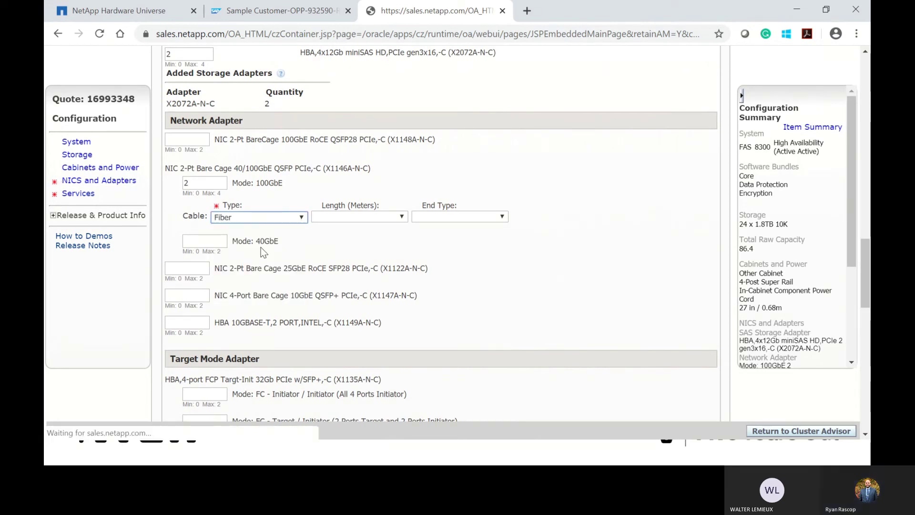
pyautogui.click(402, 218)
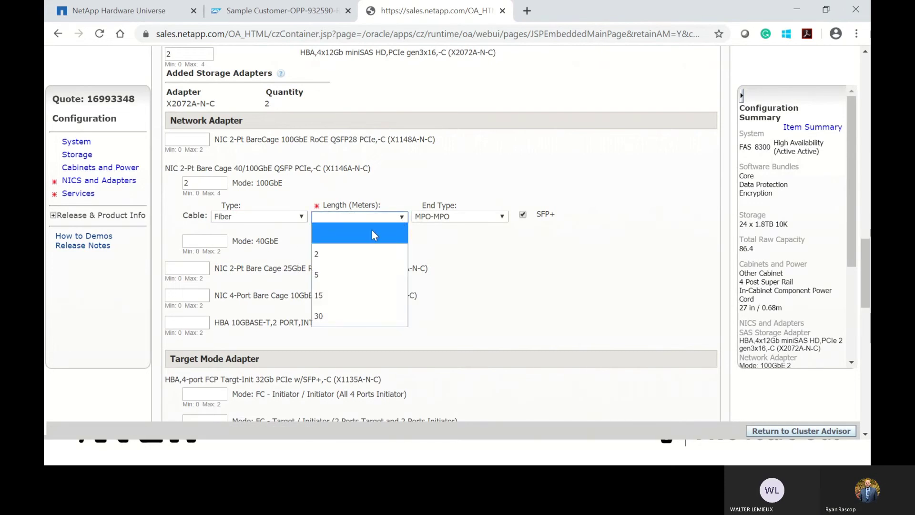
pyautogui.click(340, 252)
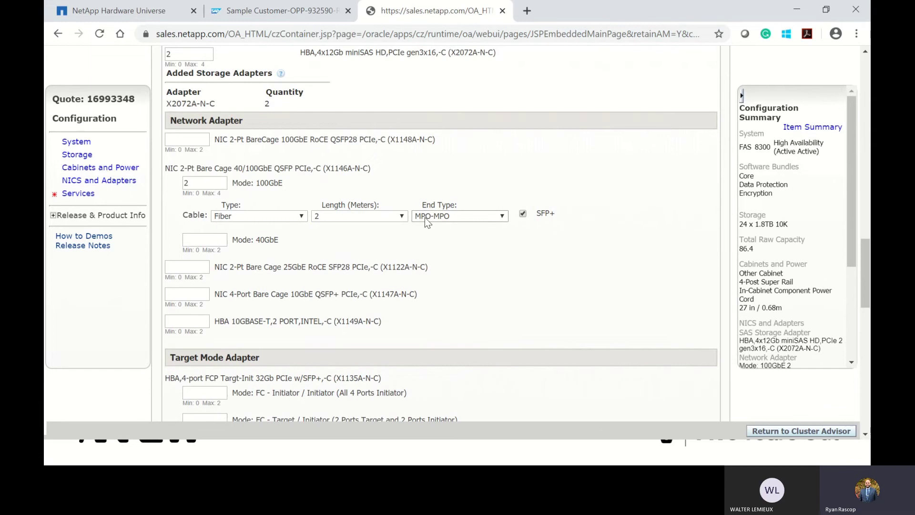
# Step: Tick SFP+ for the 100GbE adapter cable and review the Target Mode Adapter cabling
pyautogui.scroll(-2, 436, 241)
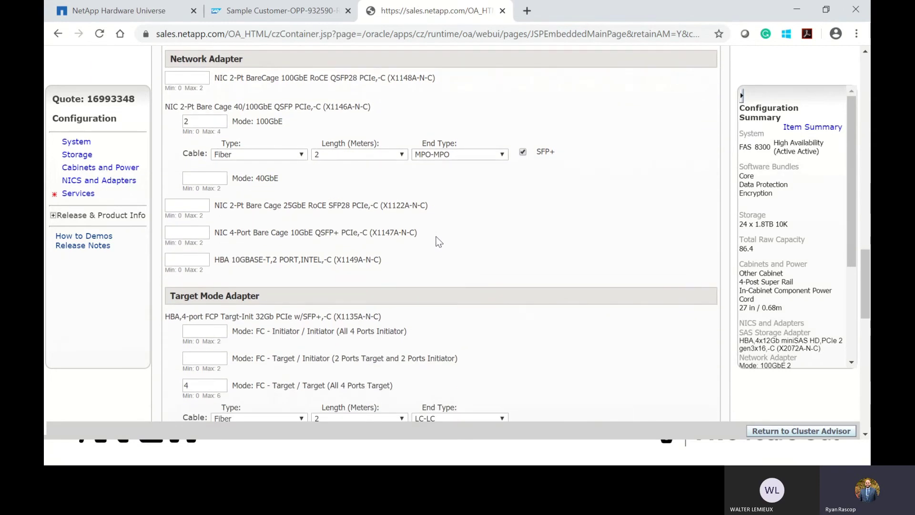
pyautogui.scroll(-3, 555, 139)
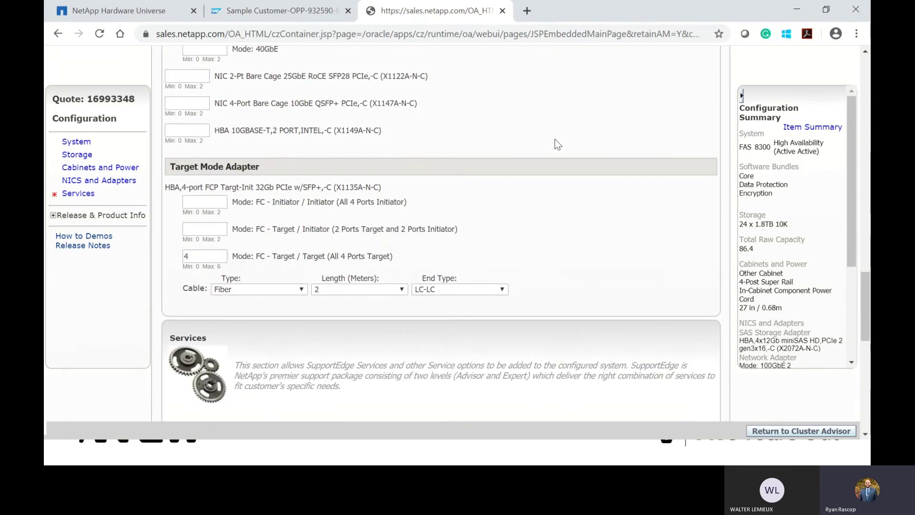
pyautogui.scroll(3, 377, 196)
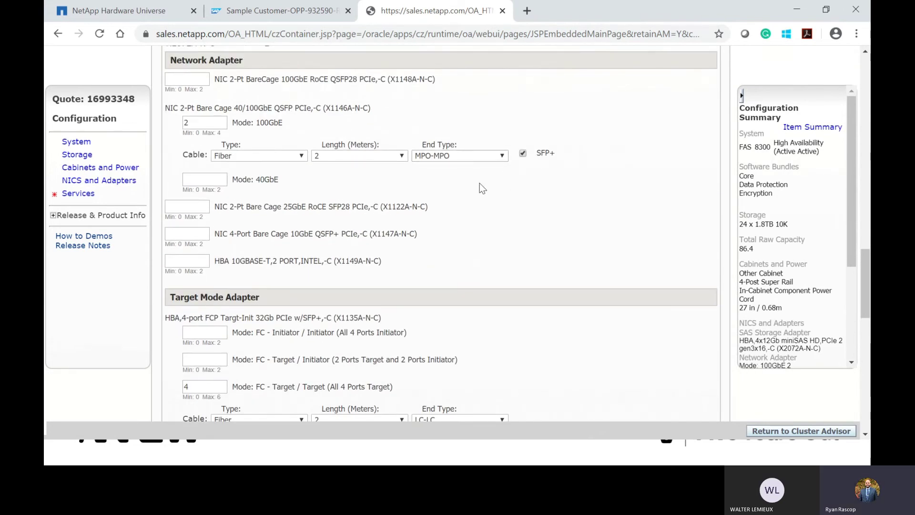
pyautogui.click(522, 152)
pyautogui.scroll(-3, 532, 202)
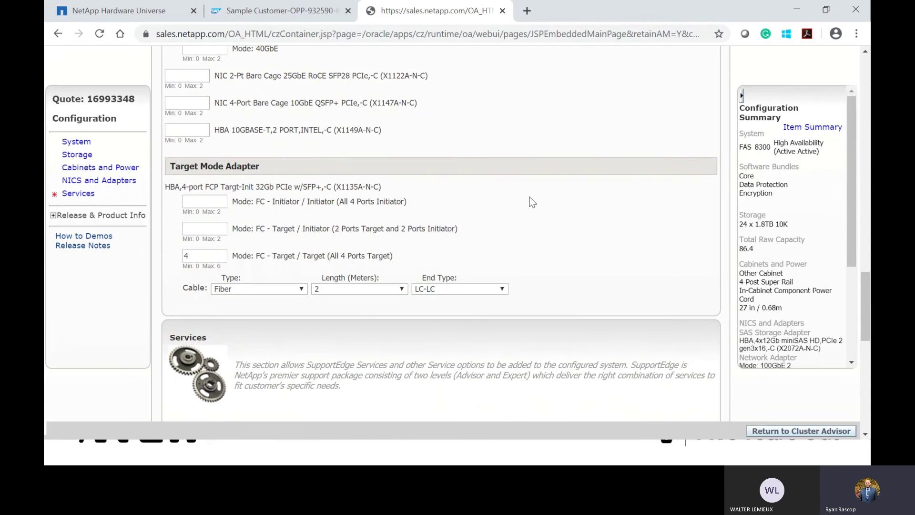
pyautogui.moveTo(323, 188); pyautogui.dragTo(277, 188)
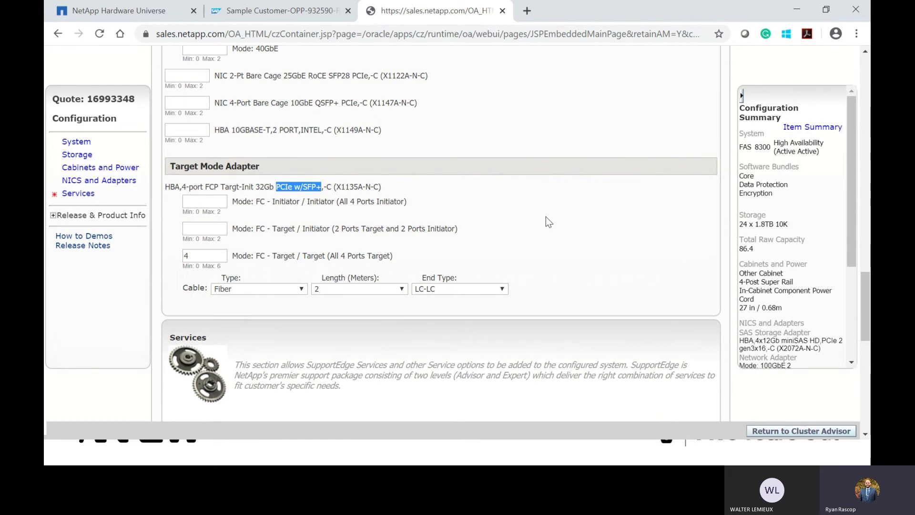
pyautogui.scroll(-6, 545, 216)
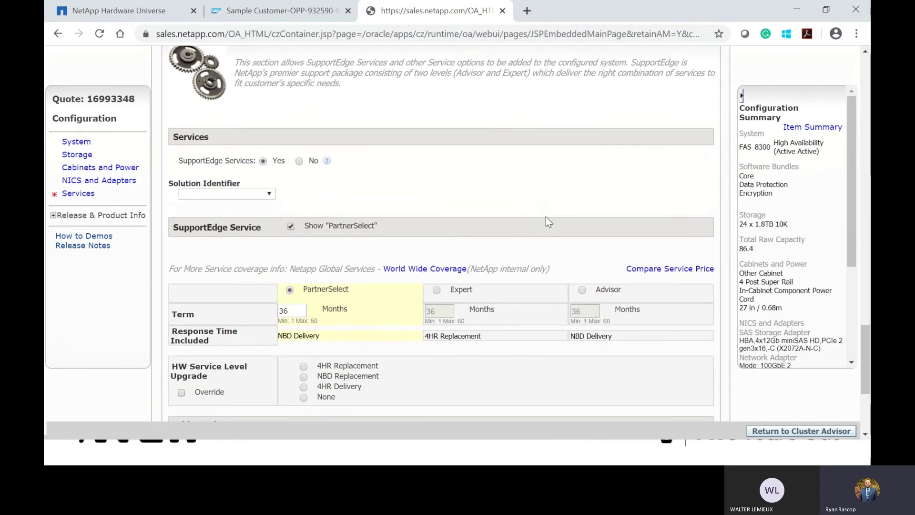
# Step: Select SupportEdge Advisor support and add the 4HR Replacement hardware upgrade
pyautogui.scroll(-2, 545, 217)
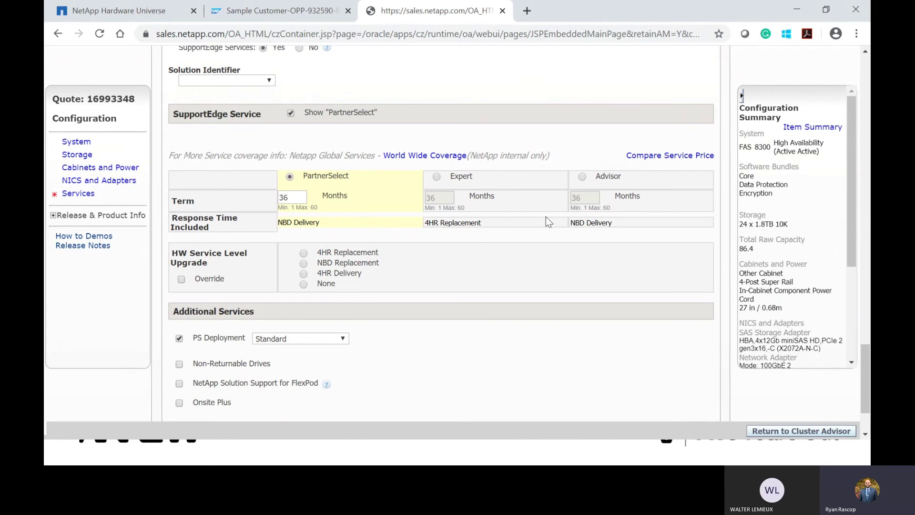
pyautogui.click(583, 176)
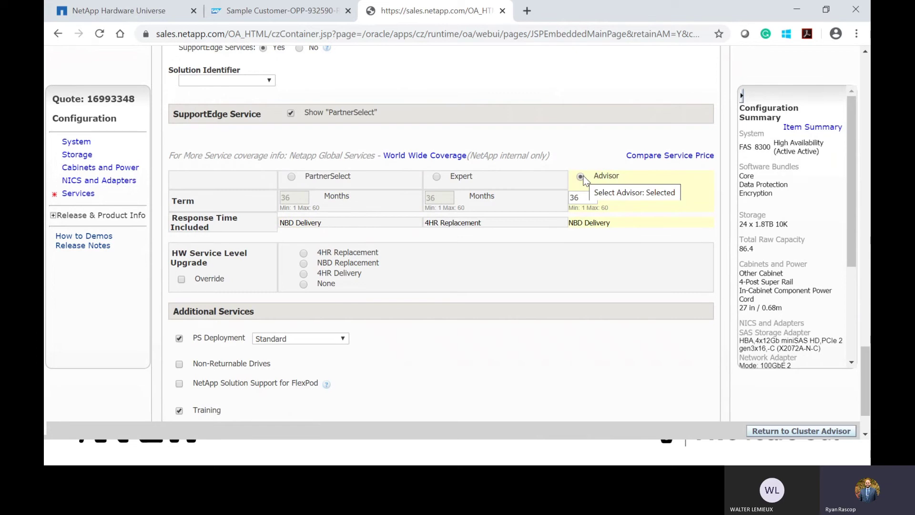
pyautogui.click(436, 176)
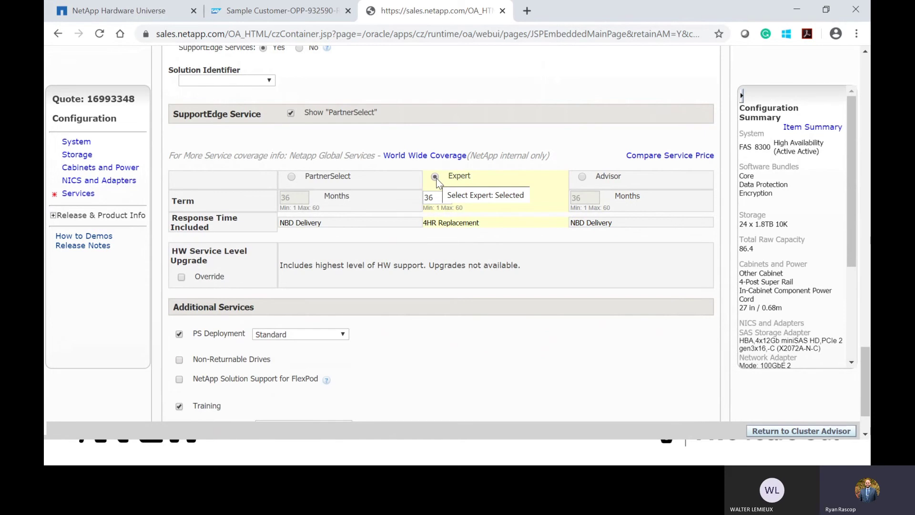
pyautogui.scroll(-1, 436, 178)
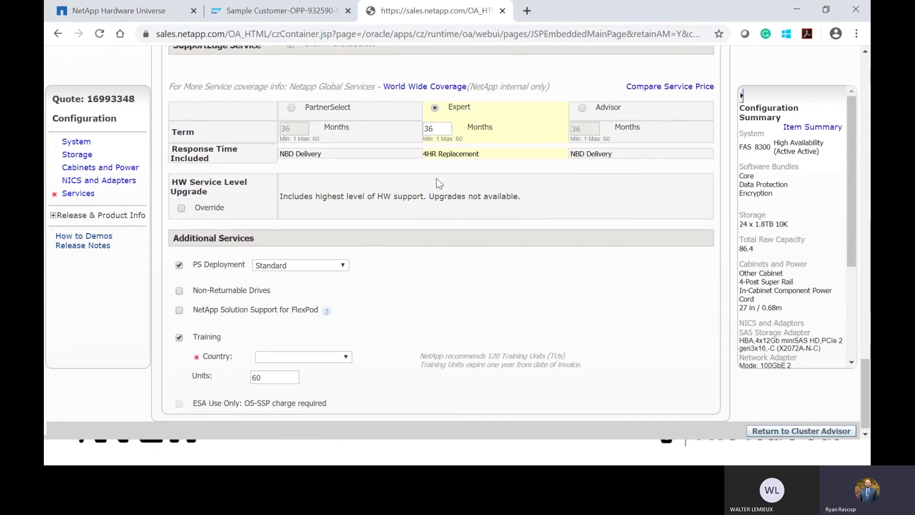
pyautogui.click(582, 108)
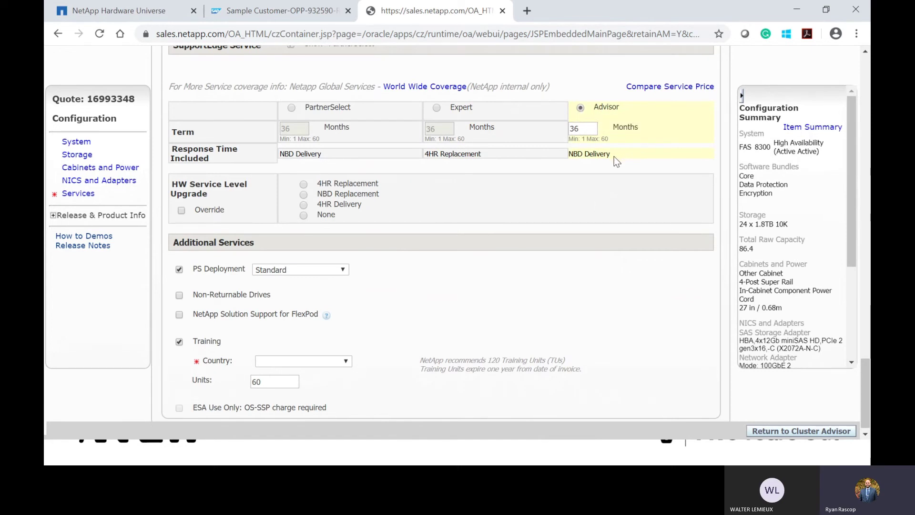
pyautogui.click(303, 185)
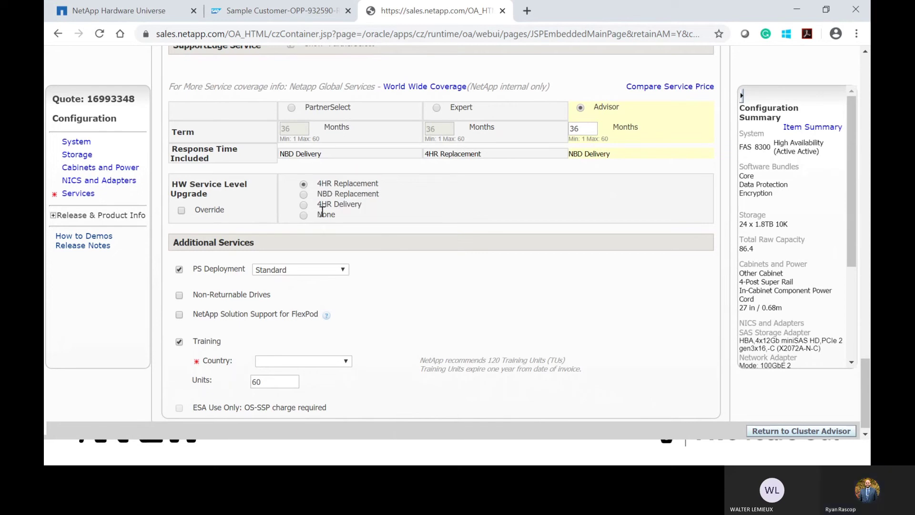
# Step: Set PS Deployment to Basic, untick Training, and return to the Cluster Advisor
pyautogui.click(343, 269)
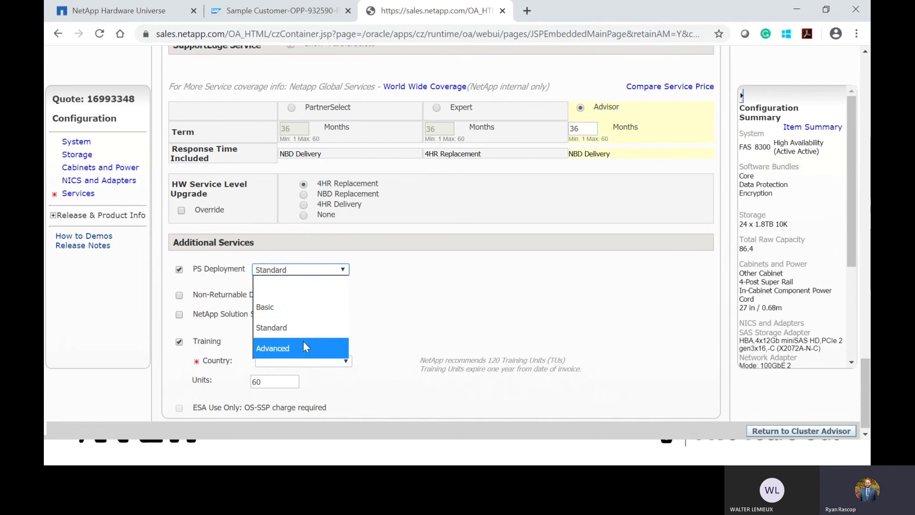
pyautogui.click(318, 307)
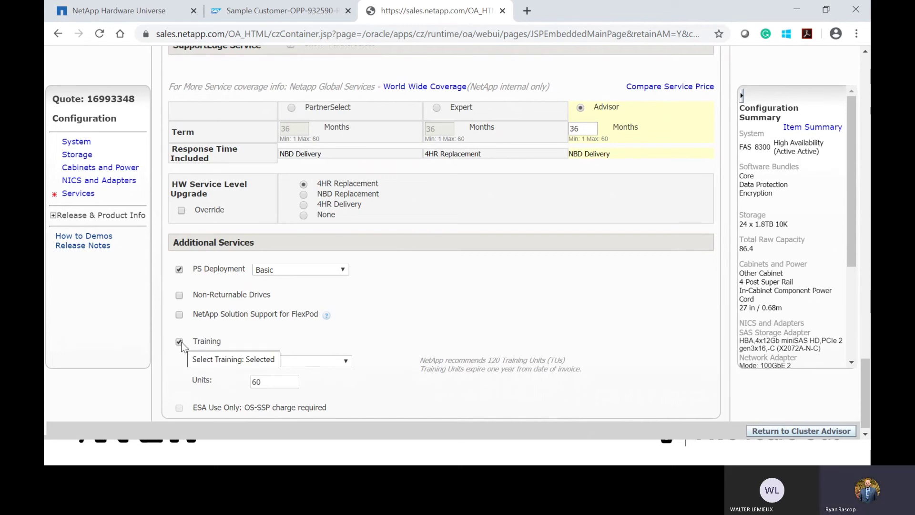
pyautogui.click(311, 361)
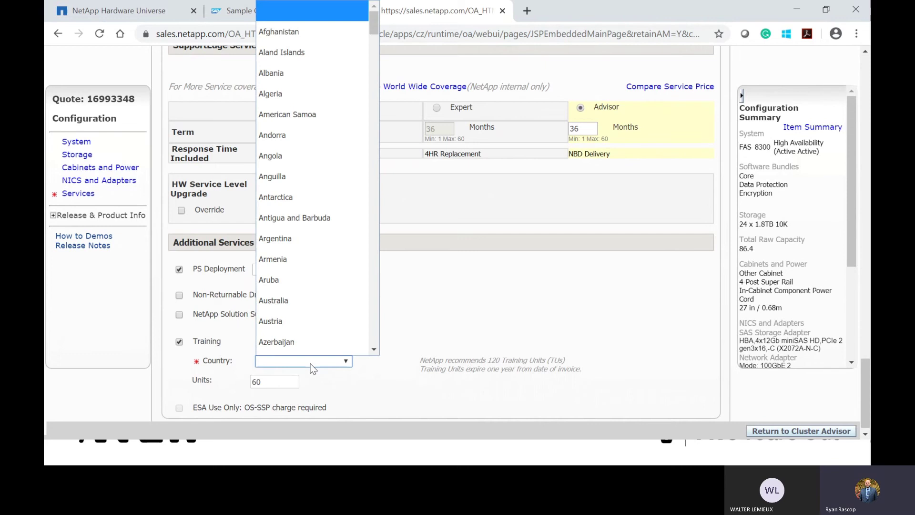
pyautogui.click(311, 365)
pyautogui.click(180, 342)
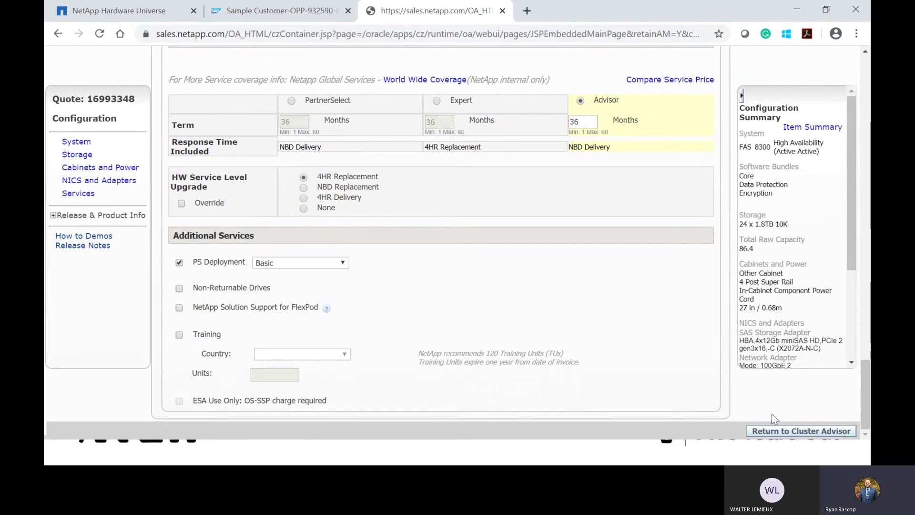
pyautogui.click(764, 432)
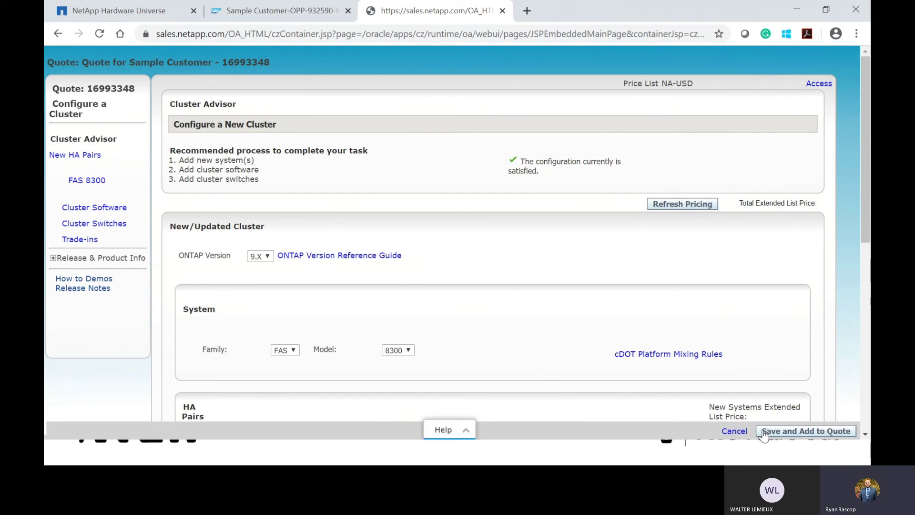
pyautogui.scroll(-5, 706, 313)
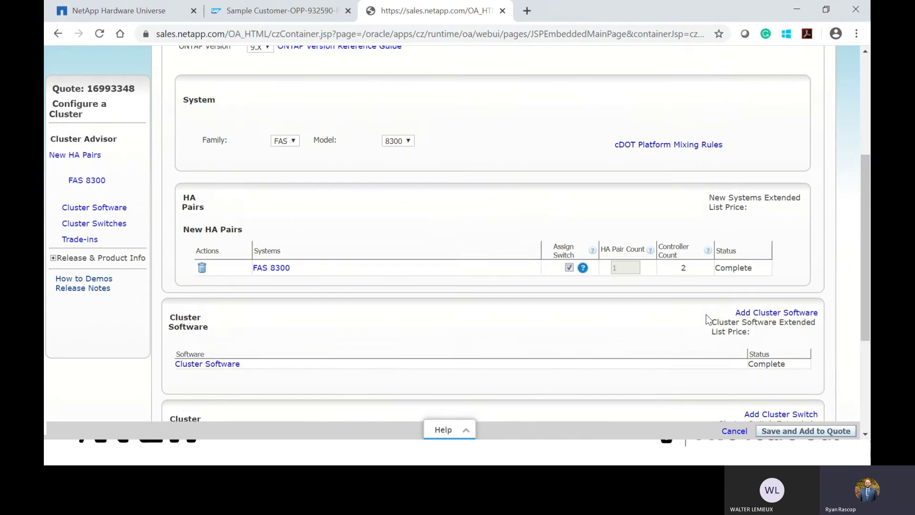
# Step: In Cluster Software, tick Security and Compliance, leave Hybrid Cloud unticked, and return to the Cluster Advisor
pyautogui.click(232, 354)
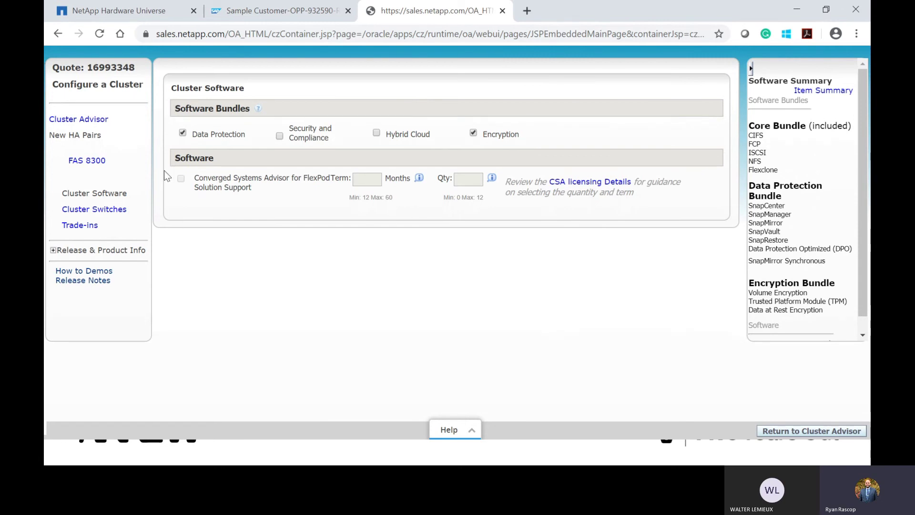
pyautogui.click(279, 136)
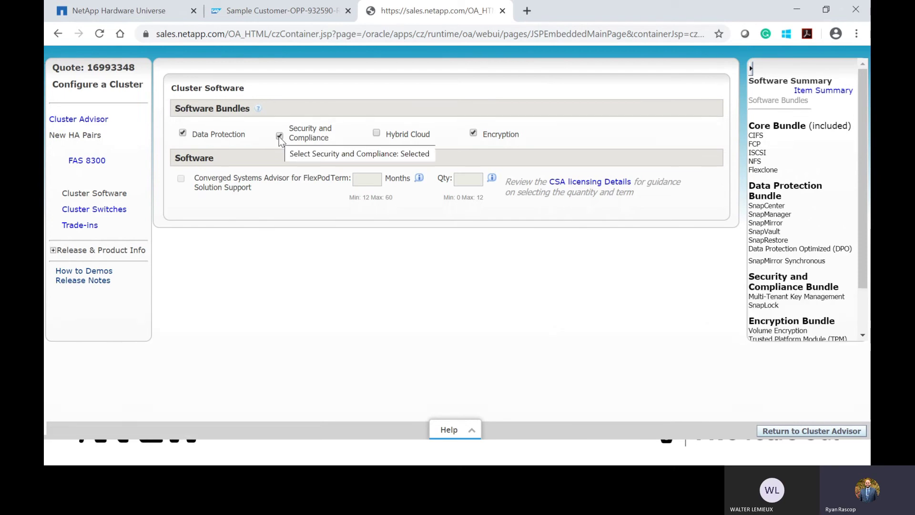
pyautogui.click(377, 134)
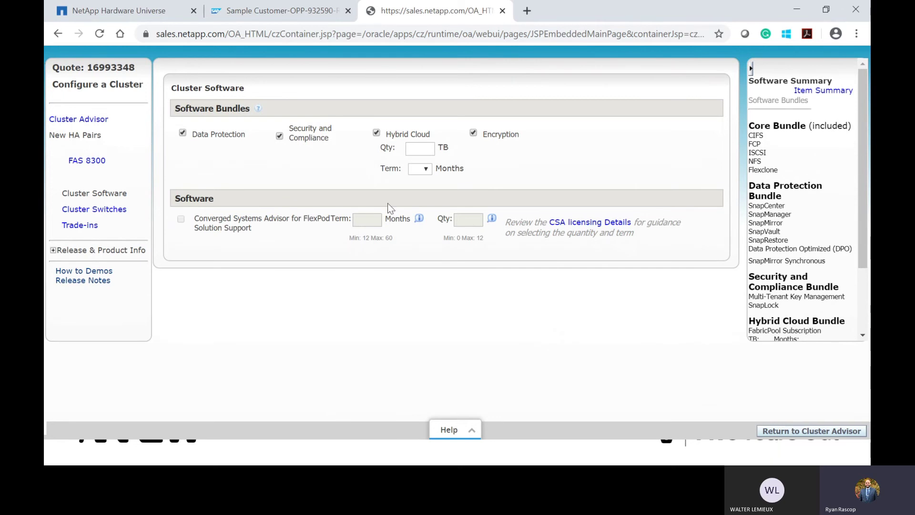
pyautogui.click(377, 133)
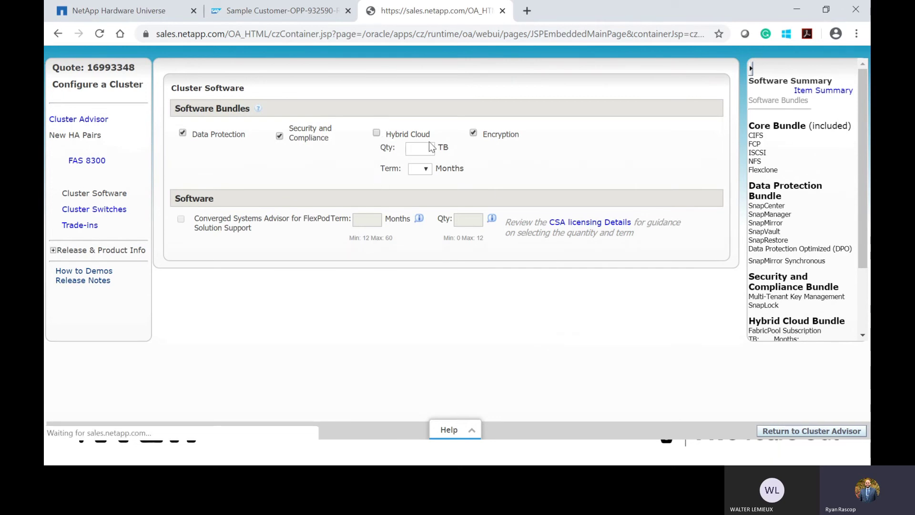
pyautogui.click(791, 432)
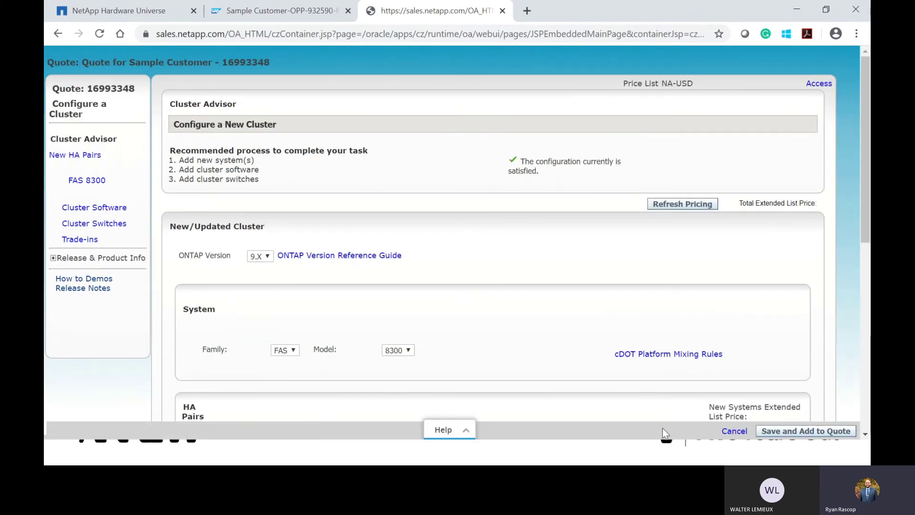
# Step: Open Cluster Switches to view the 2-node switchless cluster with two 0.5 m 100GbE cables
pyautogui.scroll(-7, 524, 326)
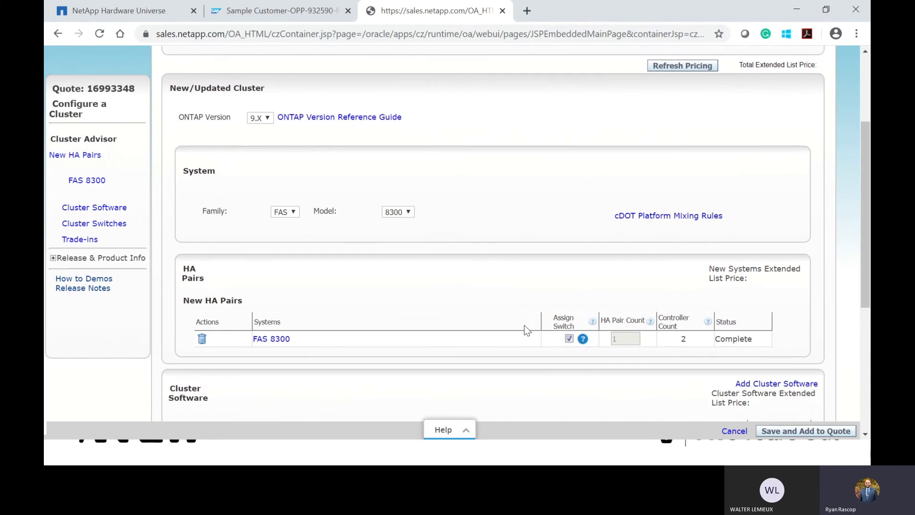
pyautogui.scroll(-2, 524, 325)
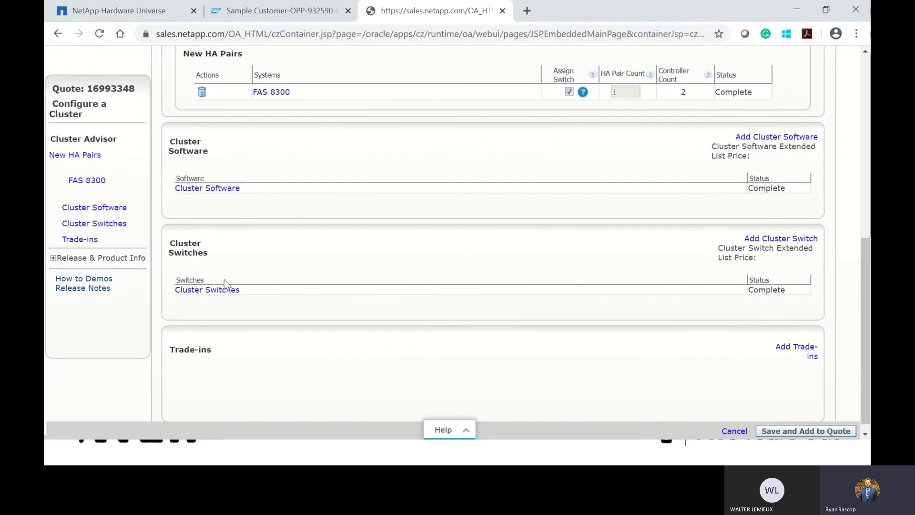
pyautogui.click(219, 291)
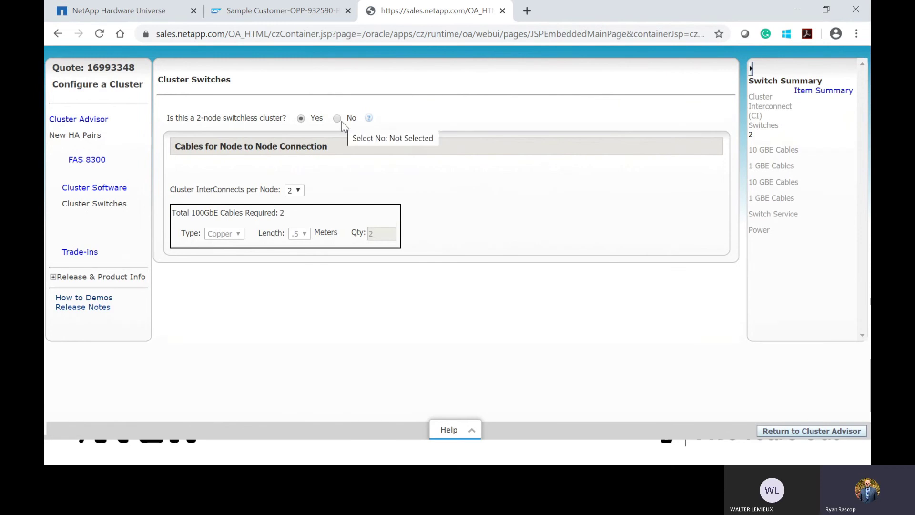
# Step: Cancel the FAS 8300 cluster configuration and confirm discarding its changes
pyautogui.click(783, 436)
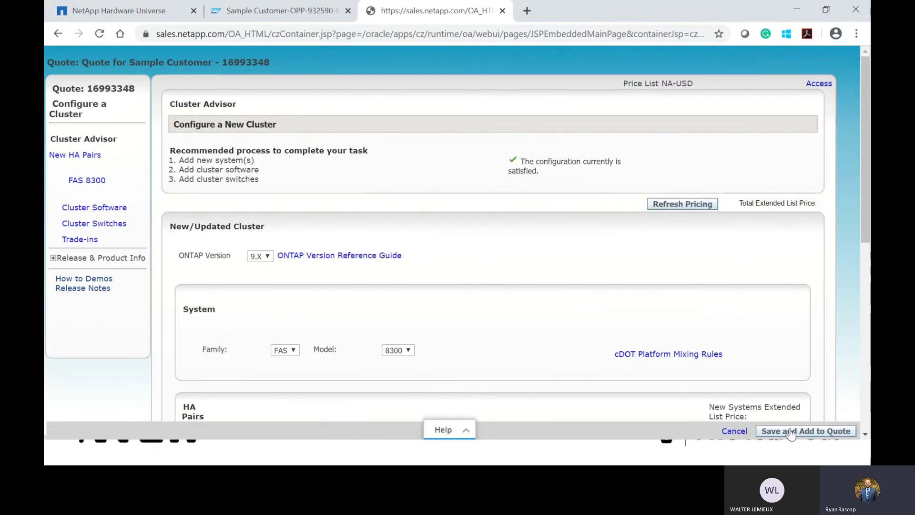
pyautogui.click(743, 431)
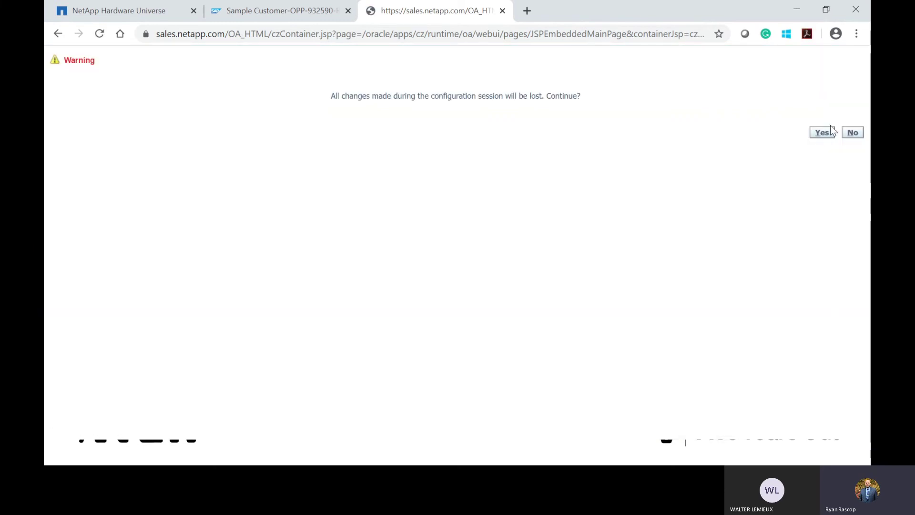
pyautogui.click(821, 133)
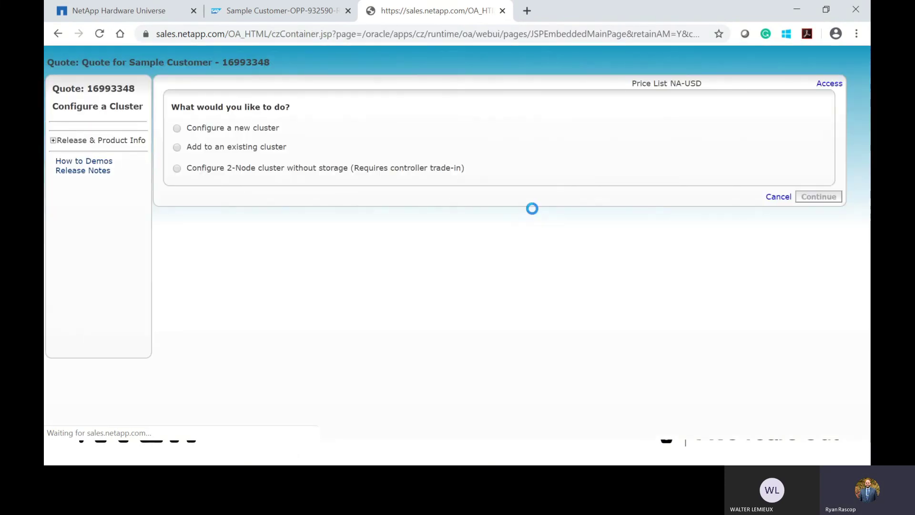
# Step: Configure a new cluster and add an ALL FLASH FAS A400 HA pair
pyautogui.click(182, 128)
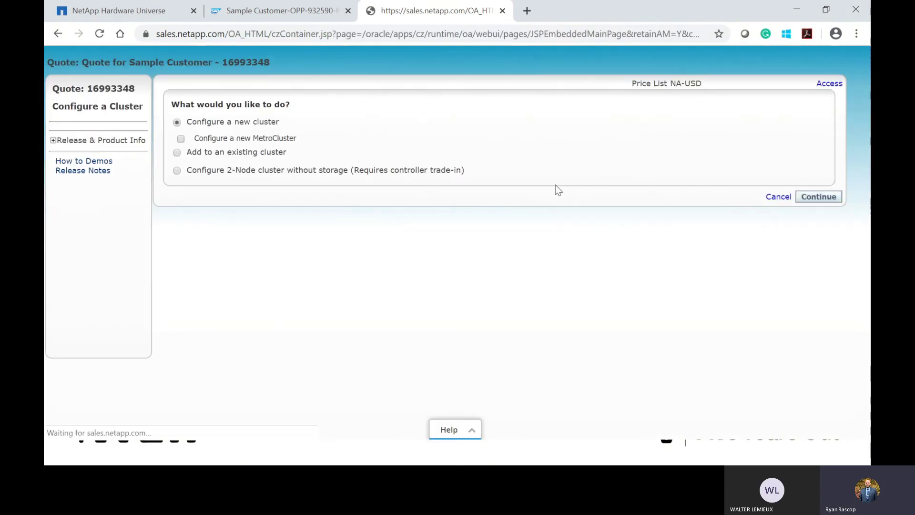
pyautogui.click(809, 198)
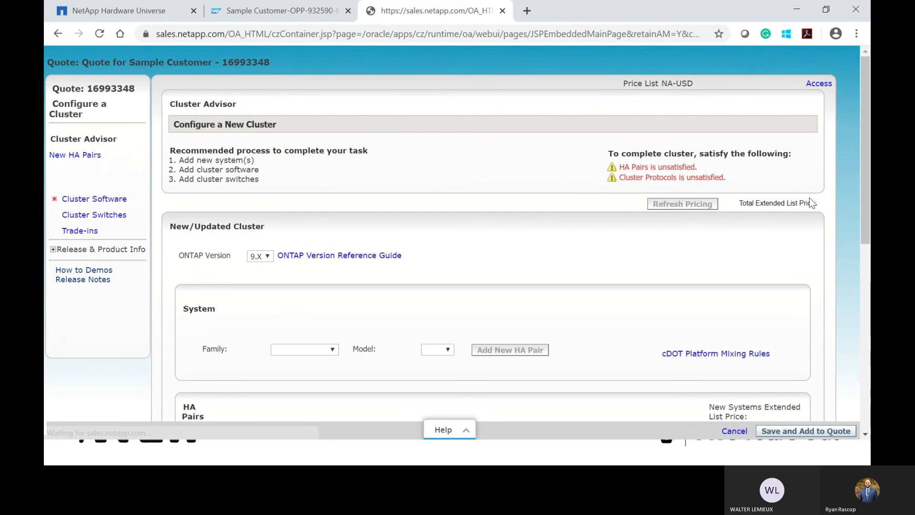
pyautogui.click(332, 348)
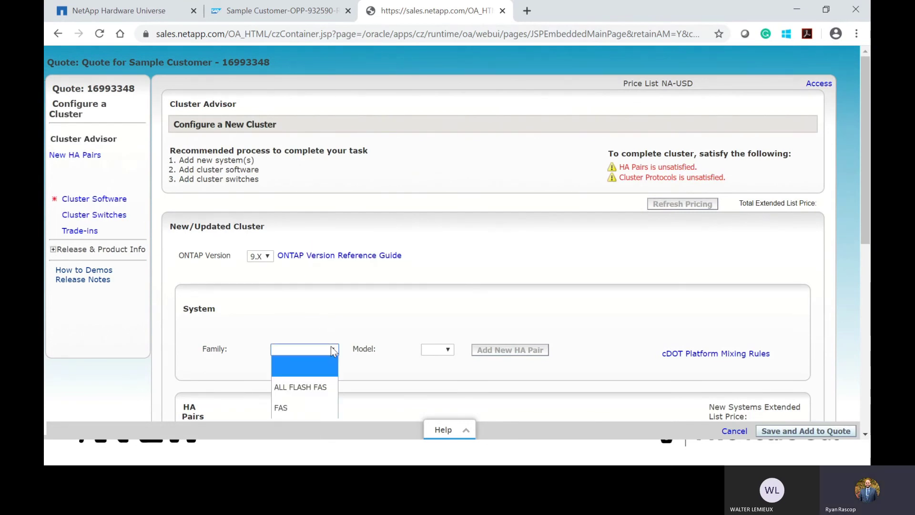
pyautogui.click(305, 381)
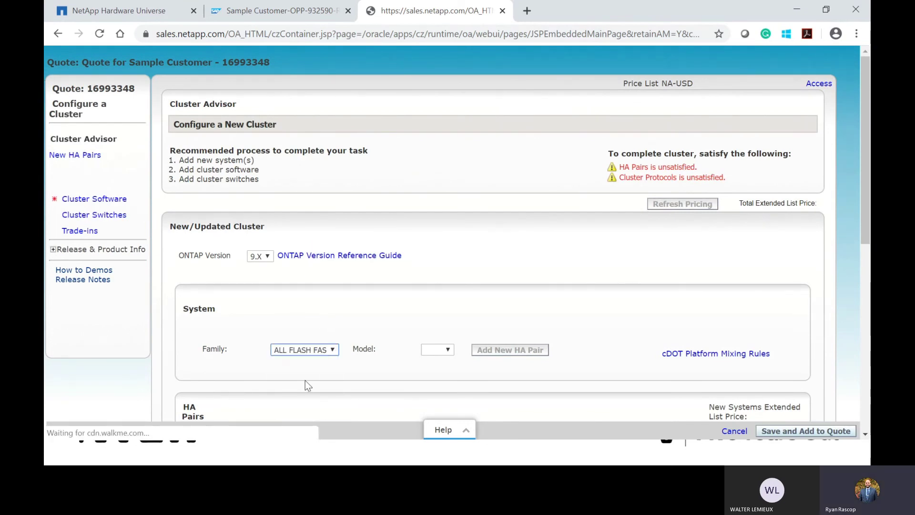
pyautogui.click(447, 350)
pyautogui.click(445, 291)
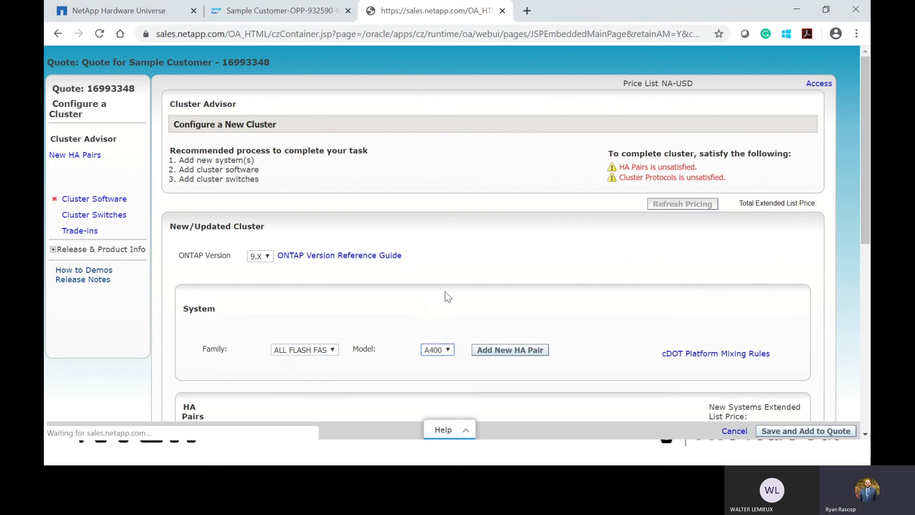
pyautogui.click(518, 350)
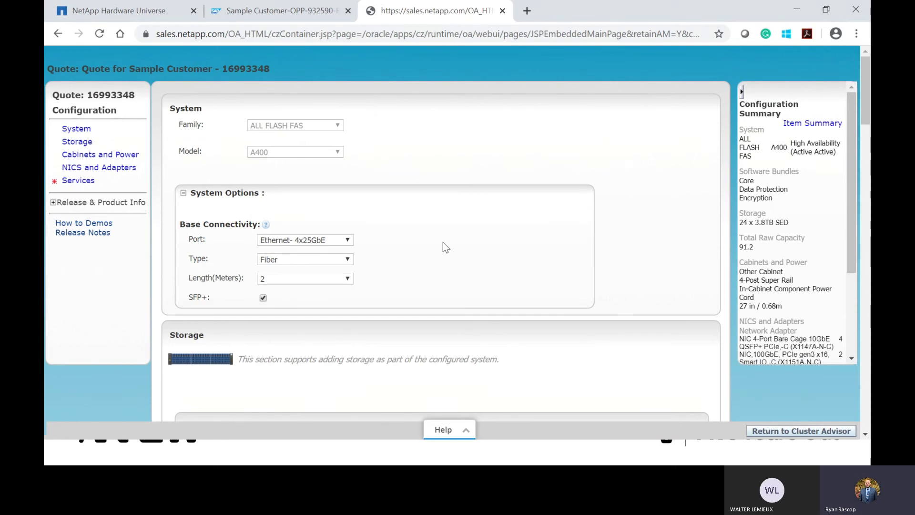
# Step: Change the NS224 shelf quantity under Storage > Shelves to 0
pyautogui.scroll(-5, 442, 242)
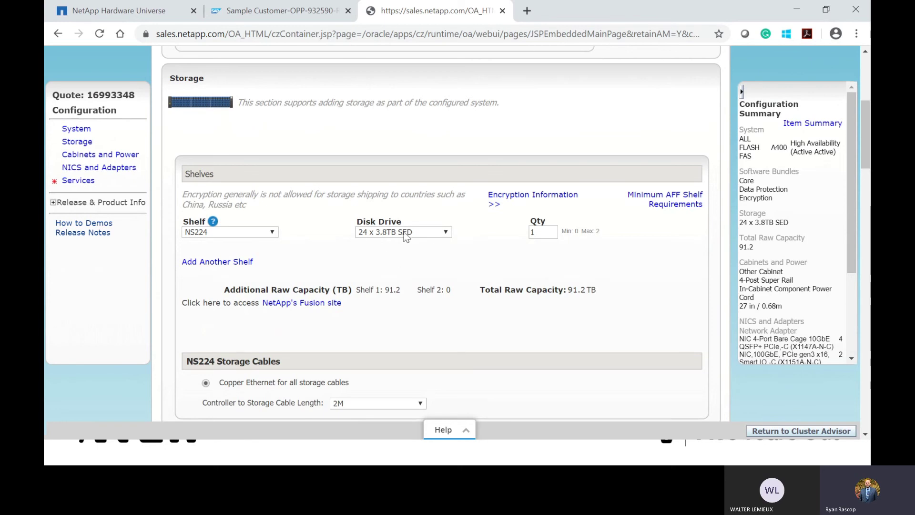
pyautogui.doubleClick(544, 233)
pyautogui.write('0')
pyautogui.click(422, 259)
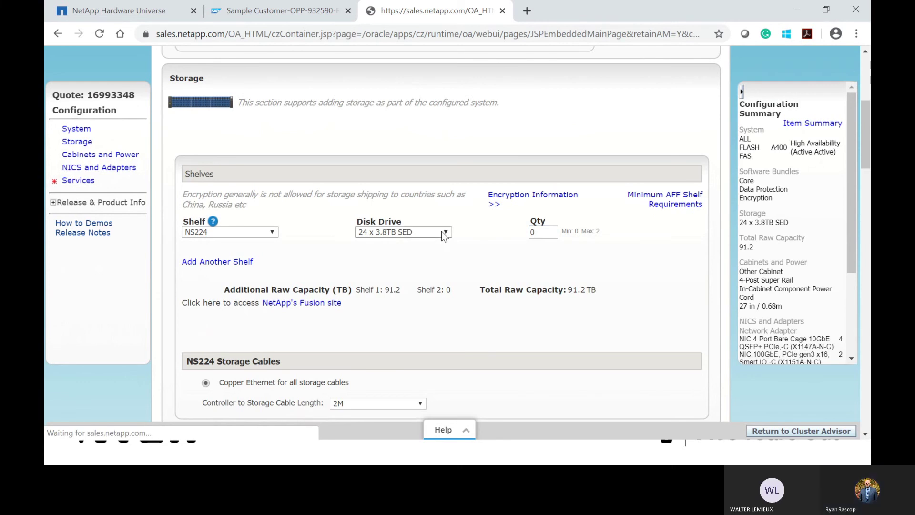
# Step: Replace the shelves with two DS224C shelves of 24 x 3.8TB SSD, 182.4 TB raw
pyautogui.click(449, 275)
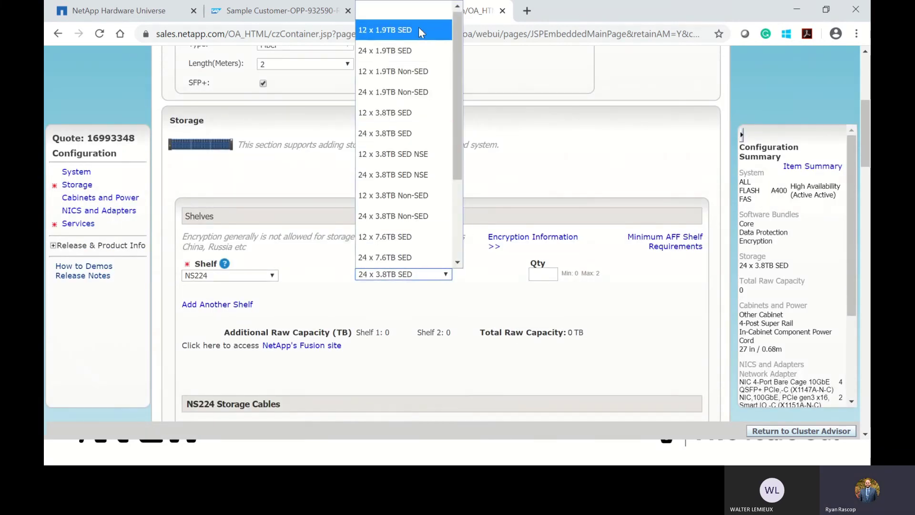
pyautogui.click(419, 10)
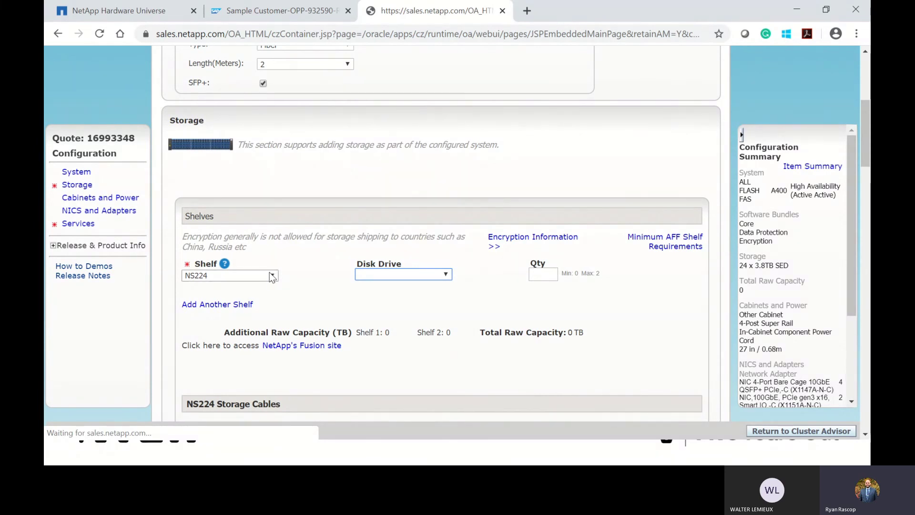
pyautogui.click(273, 233)
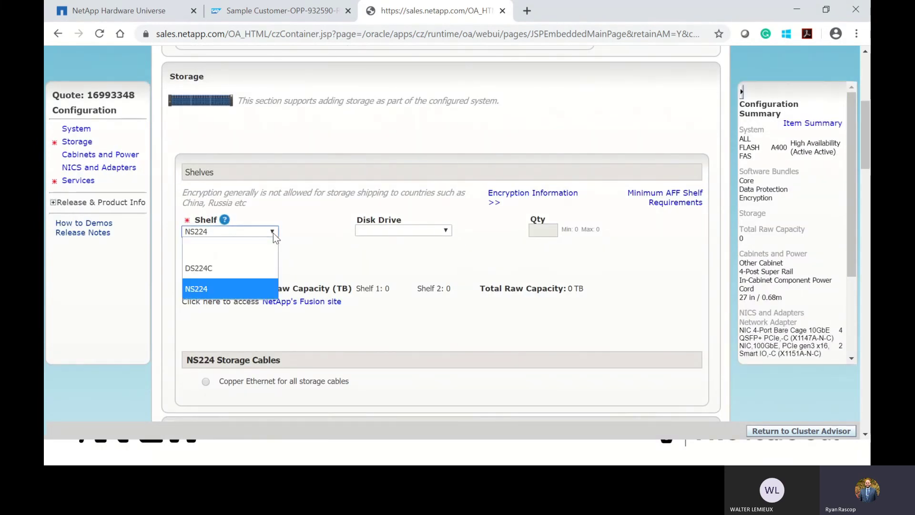
pyautogui.click(236, 267)
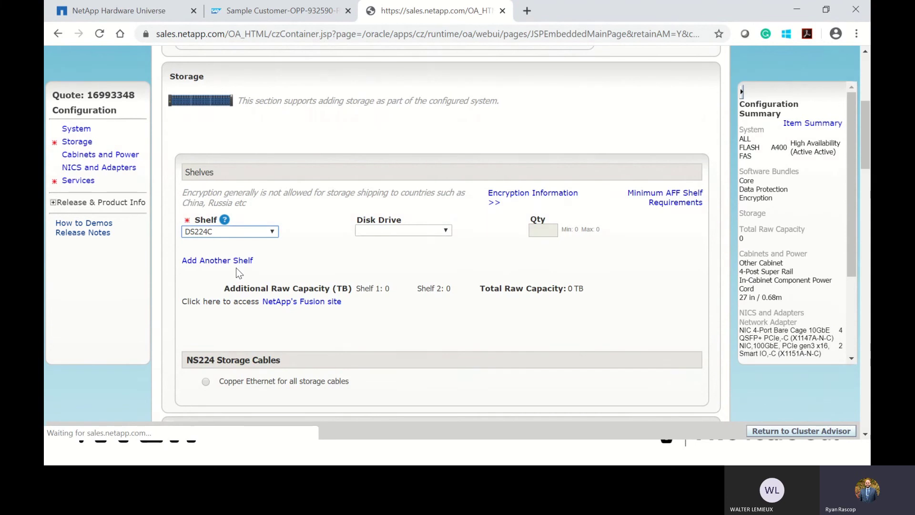
pyautogui.click(411, 229)
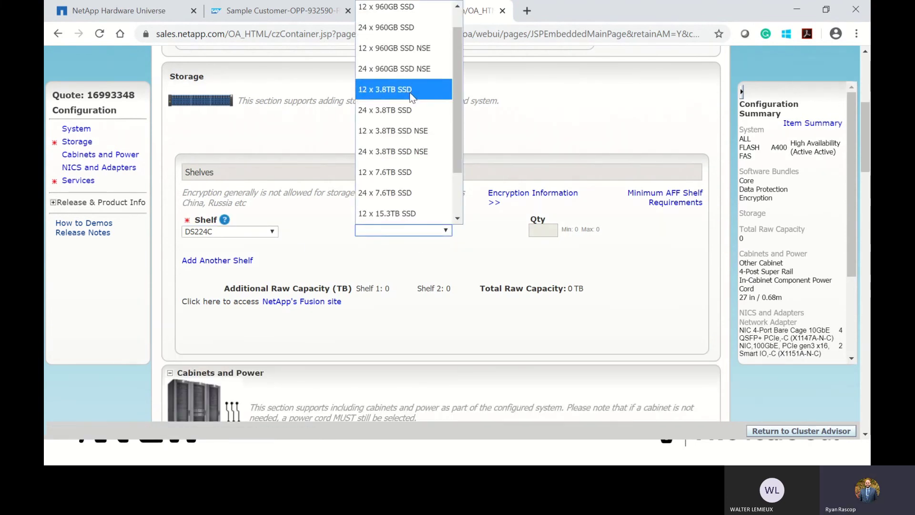
pyautogui.click(401, 115)
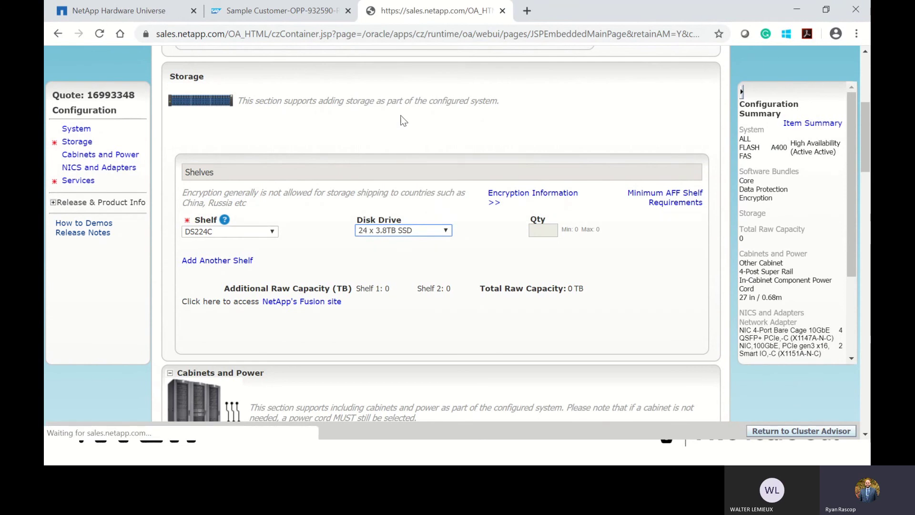
pyautogui.click(547, 231)
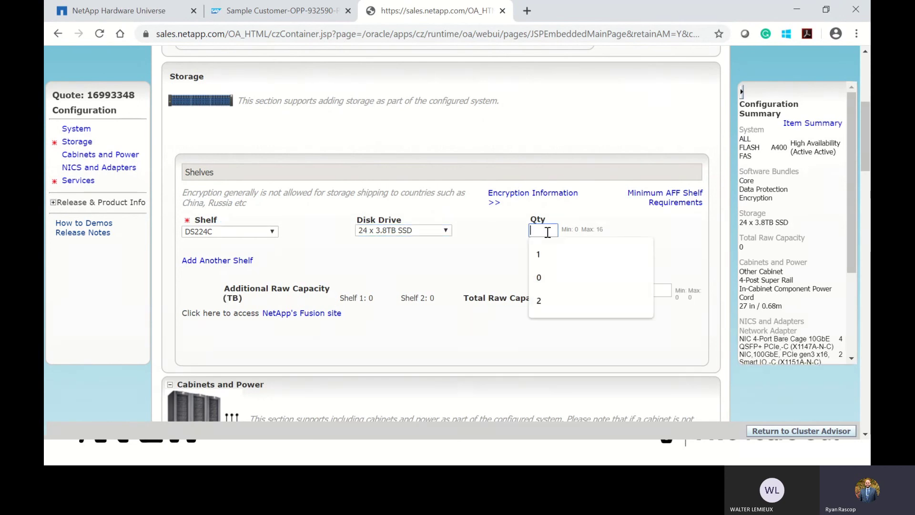
pyautogui.write('2')
pyautogui.click(645, 231)
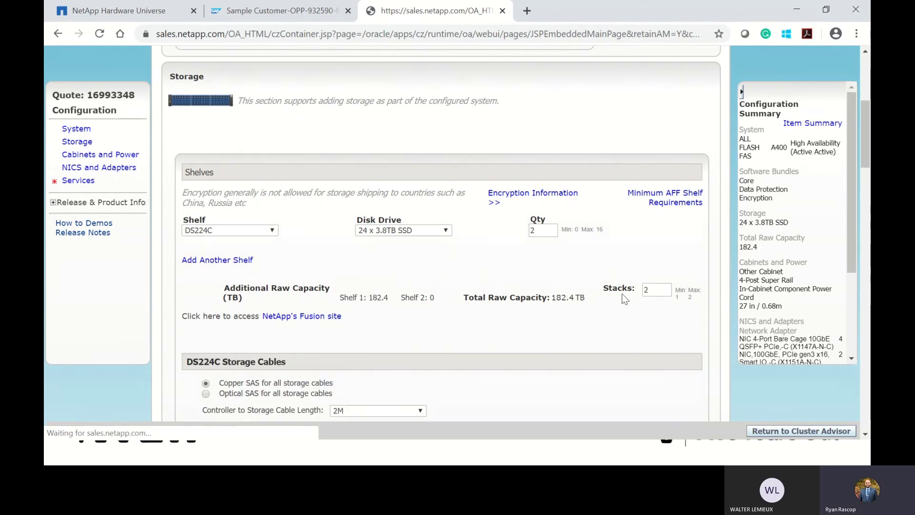
pyautogui.scroll(-3, 428, 274)
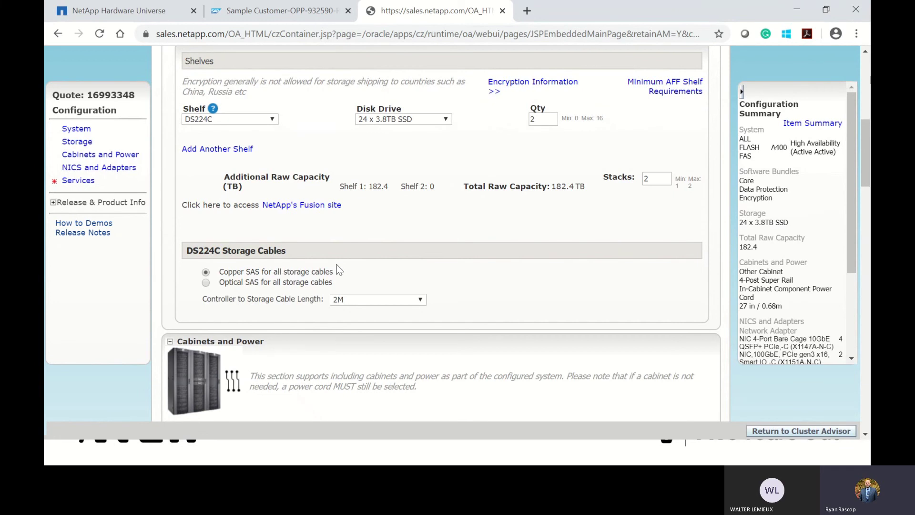
pyautogui.scroll(-8, 336, 265)
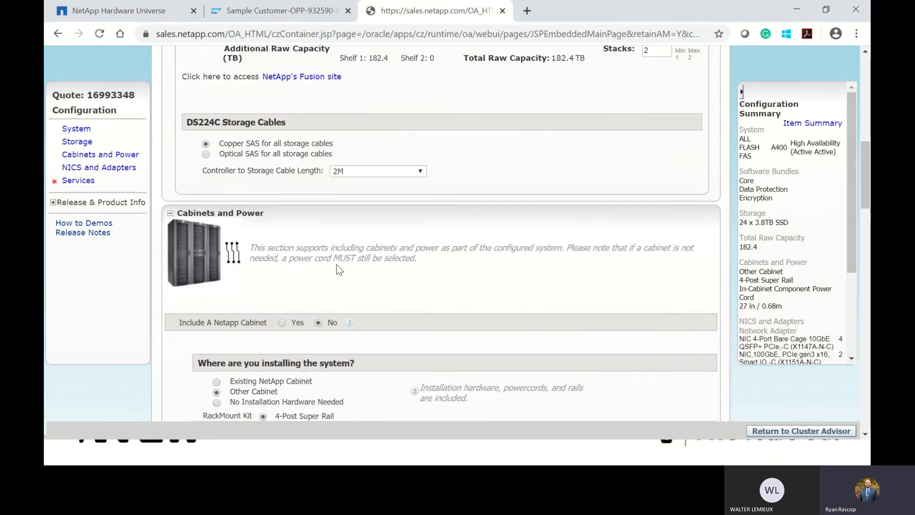
# Step: Set the X1147A-N-C 4-port 10GbE NIC quantity to 0, leaving the two 100GbE NICs
pyautogui.scroll(-4, 336, 264)
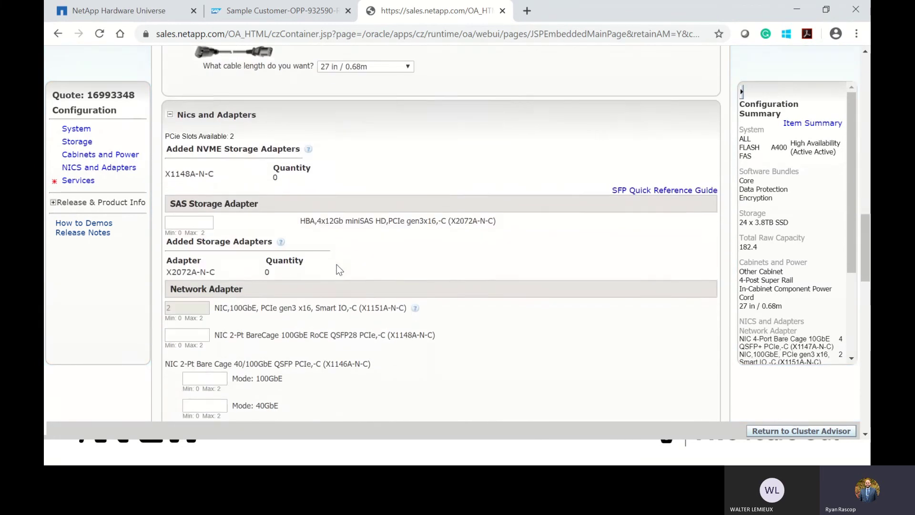
pyautogui.scroll(-4, 337, 264)
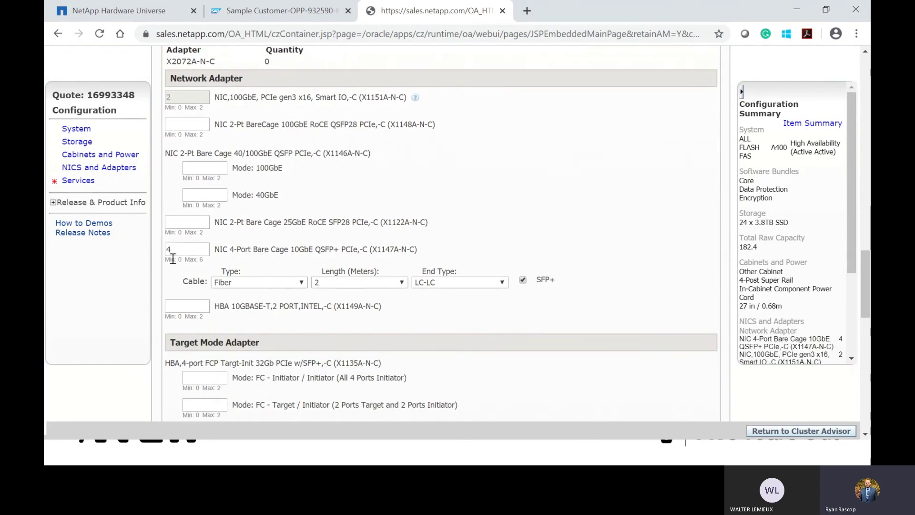
pyautogui.doubleClick(191, 249)
pyautogui.write('0')
pyautogui.click(501, 220)
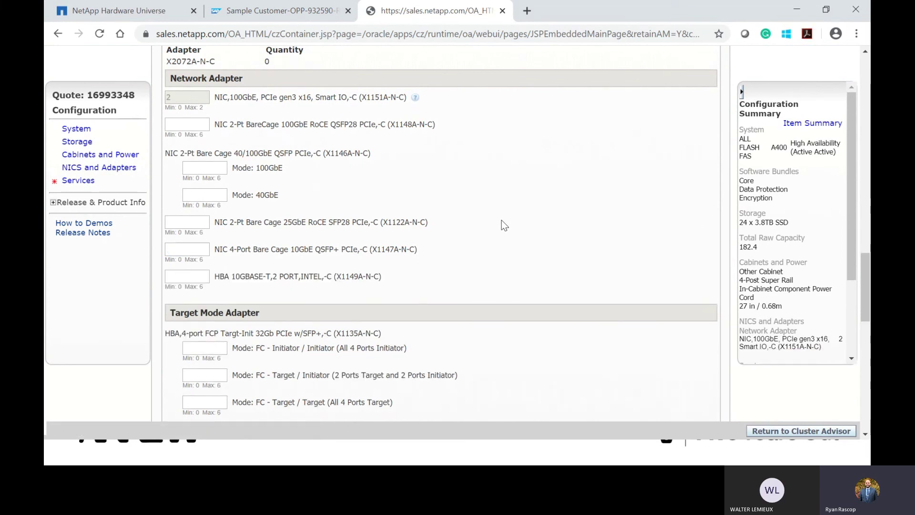
pyautogui.scroll(3, 501, 219)
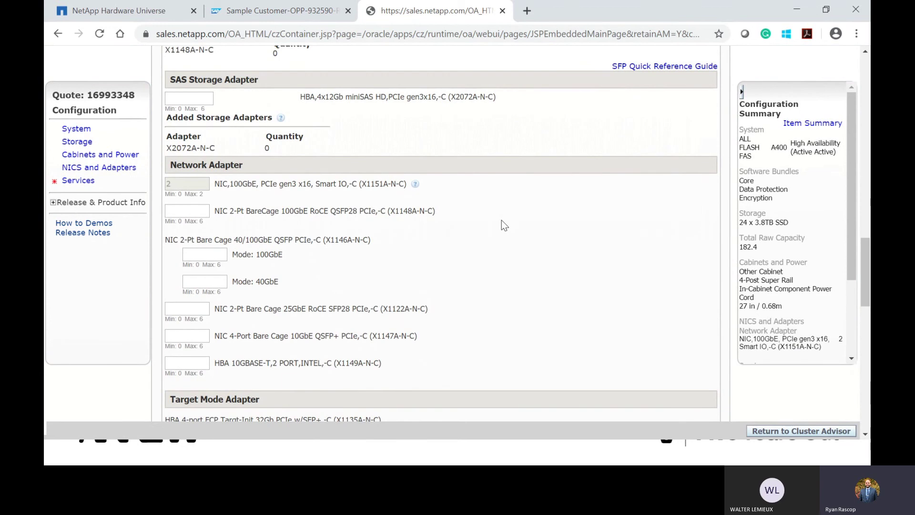
pyautogui.scroll(1, 501, 219)
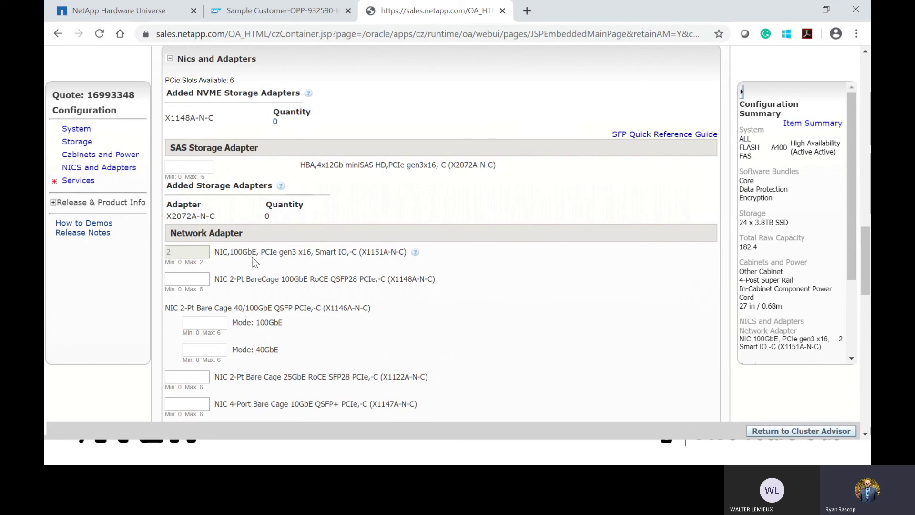
# Step: Set the X1147A-N-C 4-port 10GbE NIC quantity to 2
pyautogui.scroll(-2, 254, 262)
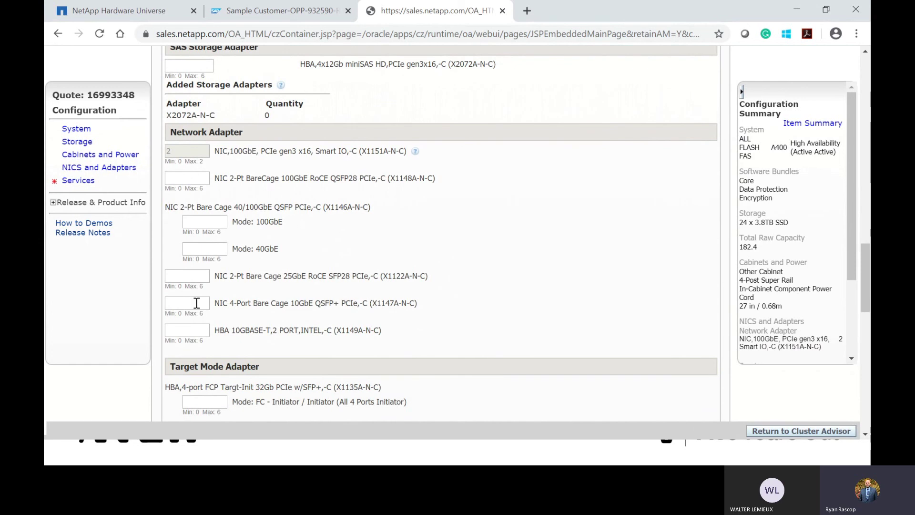
pyautogui.click(192, 303)
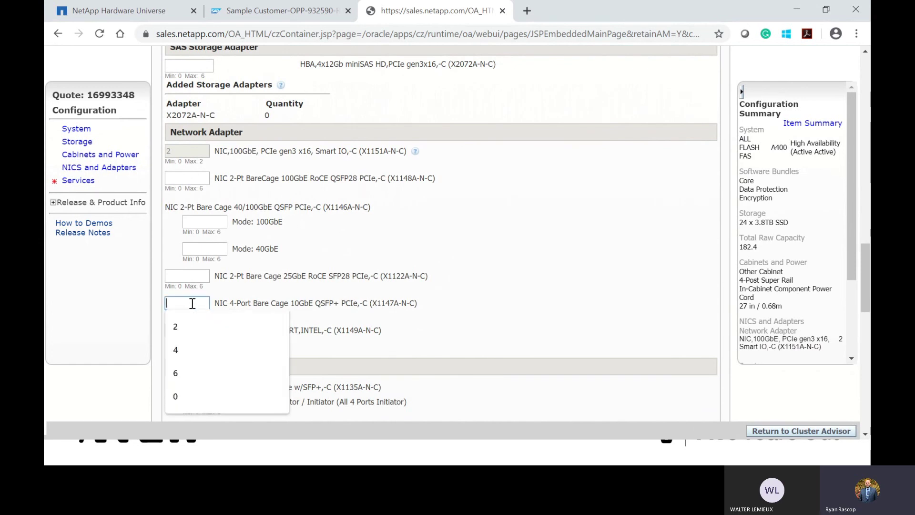
pyautogui.write('2')
pyautogui.click(475, 255)
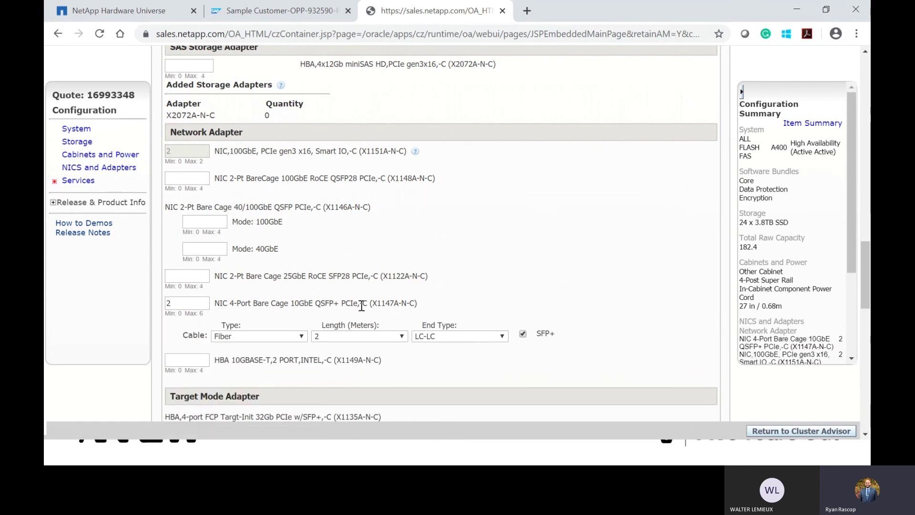
# Step: Add two FC Target/Target mode HBAs cabled with 2 m Fiber LC-LC
pyautogui.scroll(-2, 364, 305)
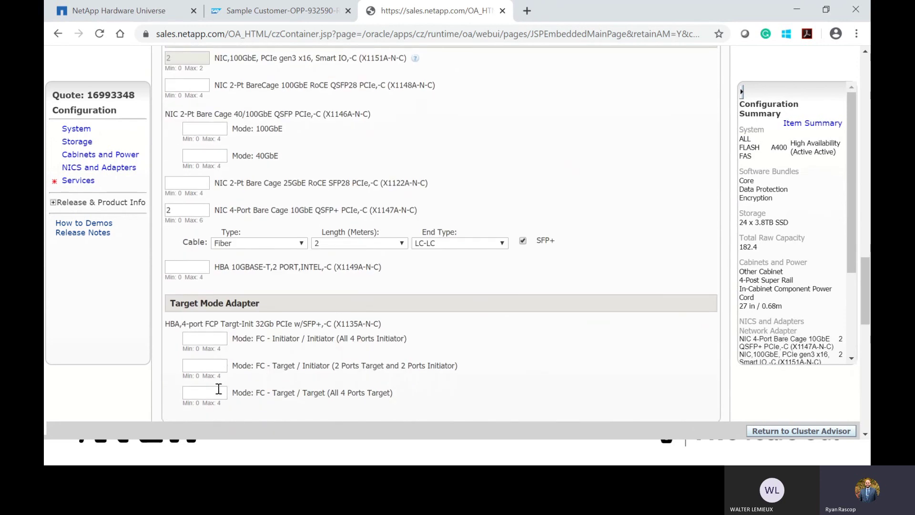
pyautogui.click(222, 391)
pyautogui.write('2')
pyautogui.moveTo(451, 364); pyautogui.dragTo(456, 363)
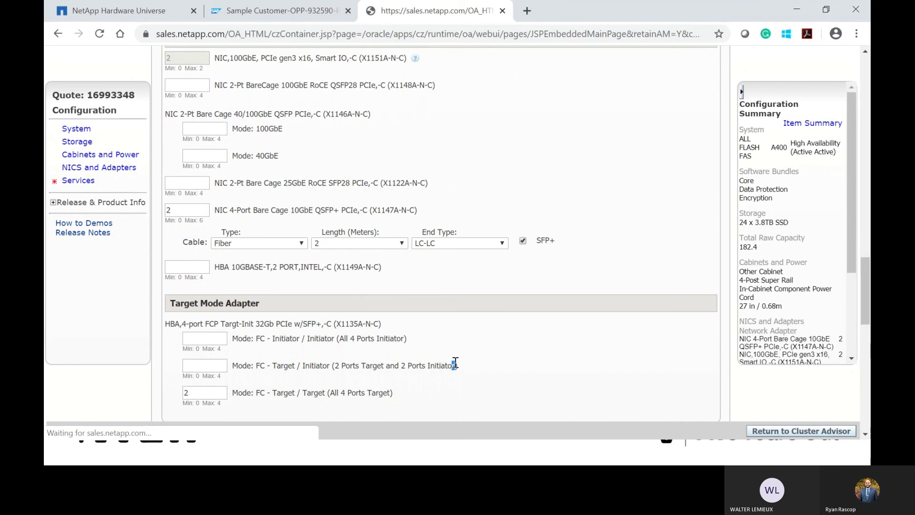
pyautogui.scroll(-5, 456, 362)
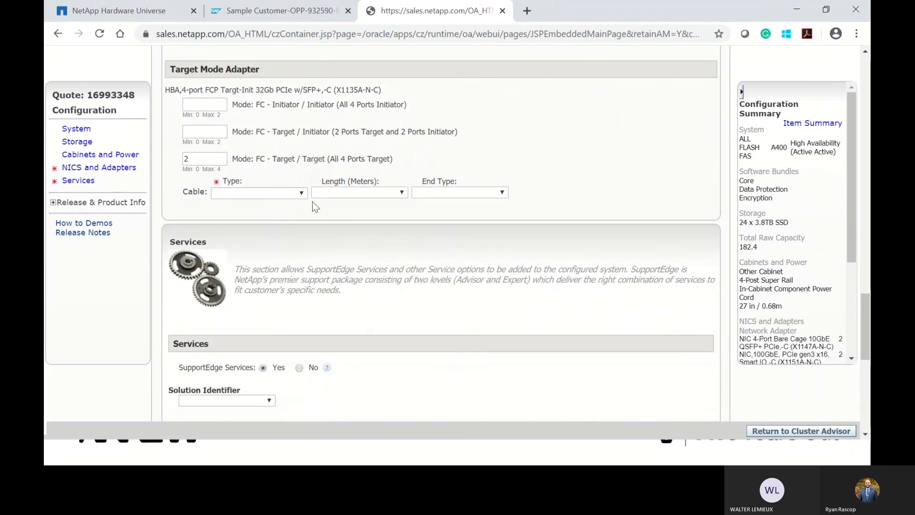
pyautogui.click(285, 194)
pyautogui.click(268, 228)
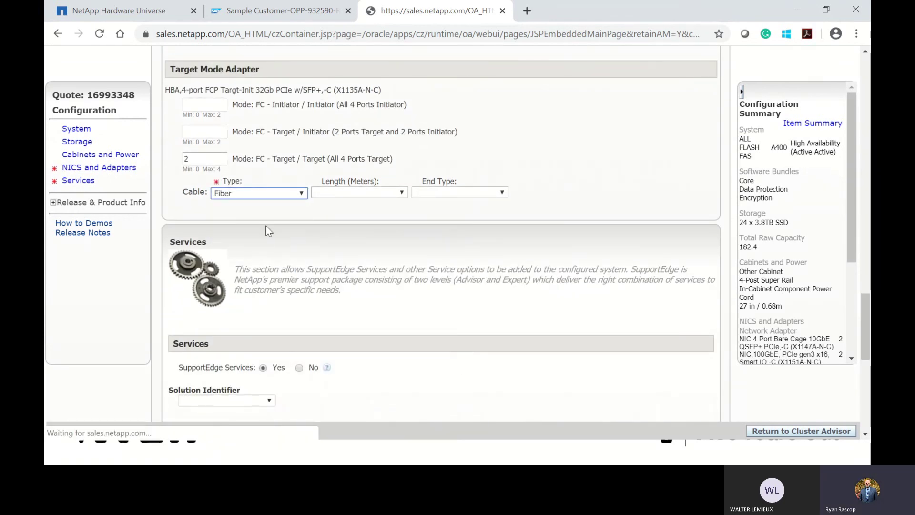
pyautogui.click(396, 192)
pyautogui.click(349, 238)
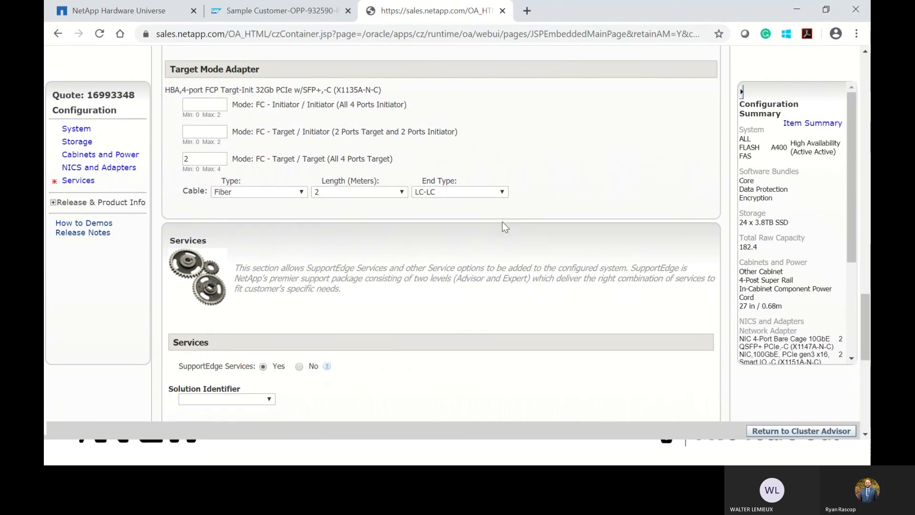
# Step: Choose 36-month SupportEdge Advisor, uncheck Training, and return to Cluster Advisor
pyautogui.scroll(-8, 503, 222)
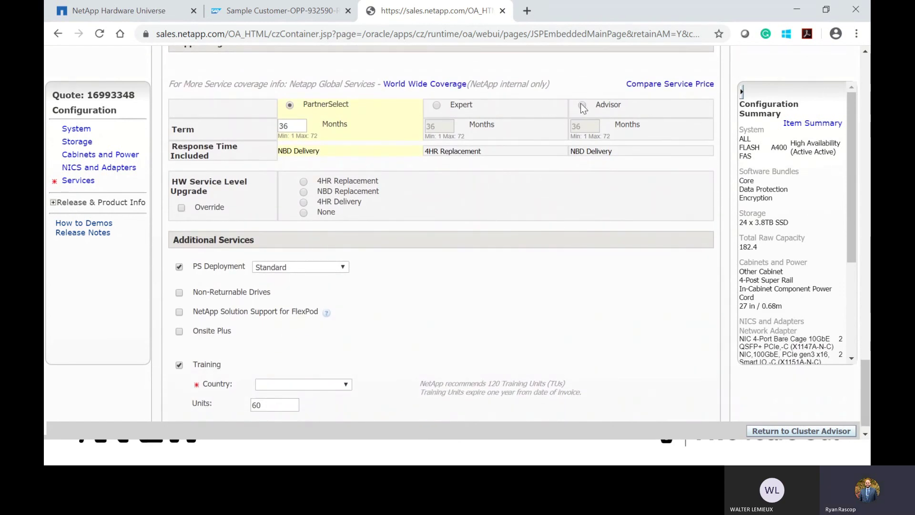
pyautogui.click(582, 104)
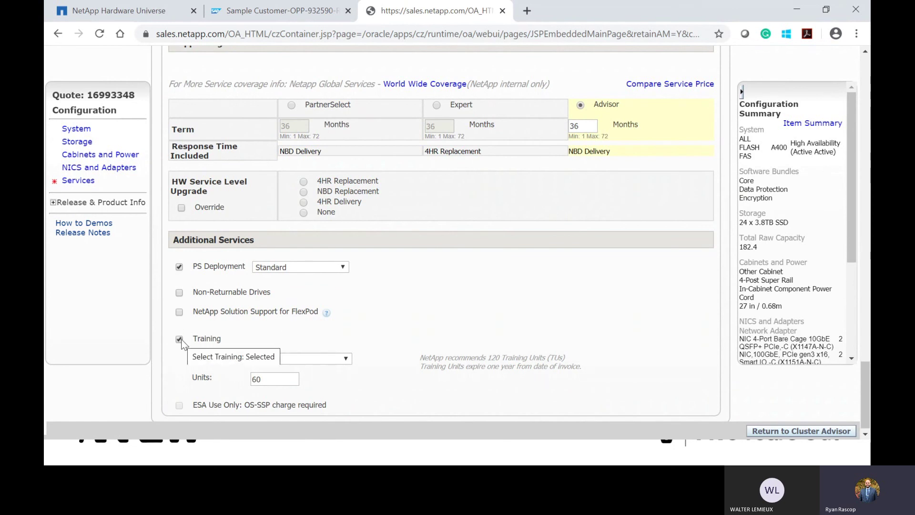
pyautogui.click(180, 339)
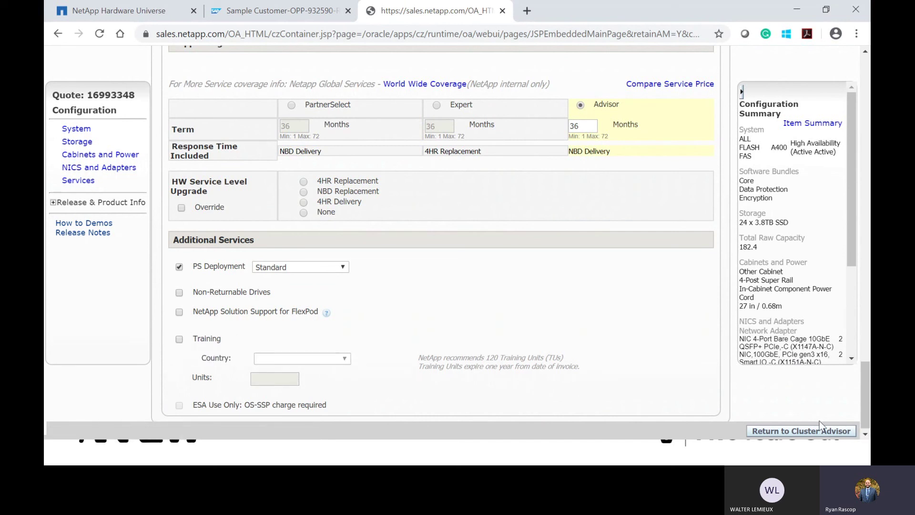
pyautogui.click(805, 432)
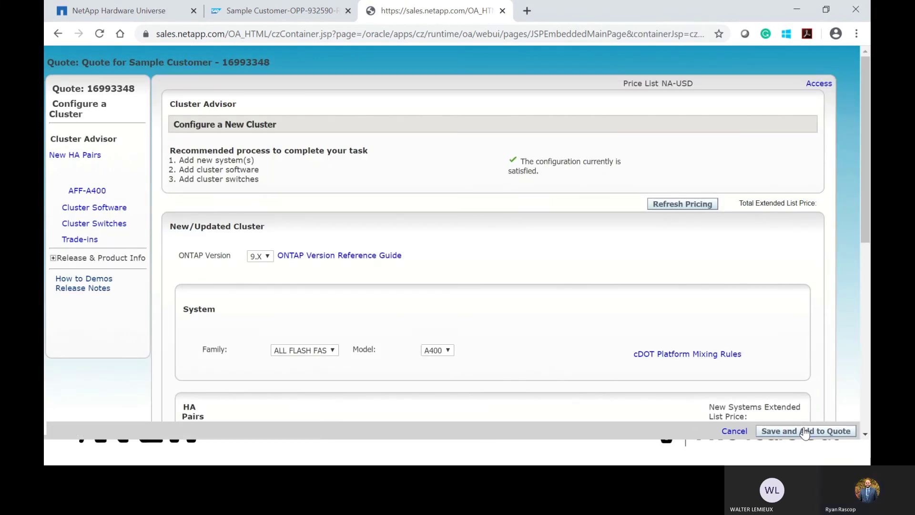
# Step: Save the AFF-A400 cluster and add it to the quote
pyautogui.scroll(-4, 375, 322)
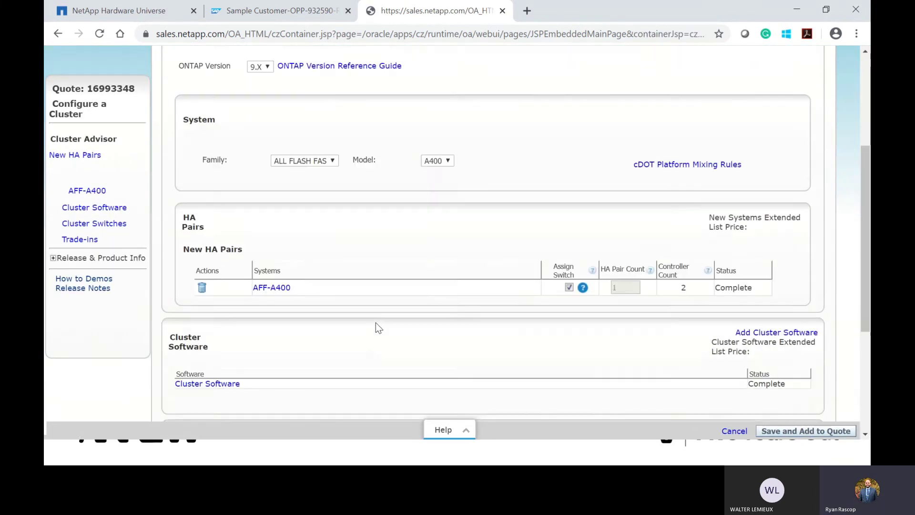
pyautogui.scroll(-4, 399, 284)
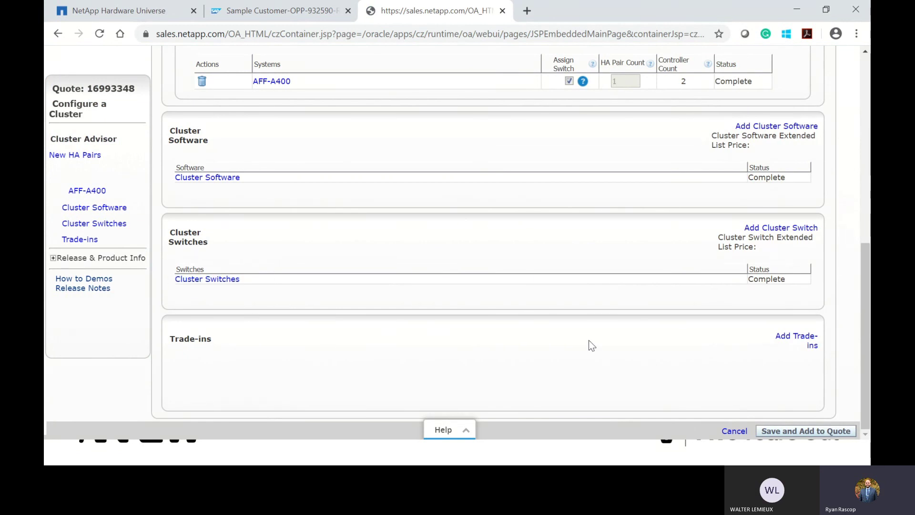
pyautogui.click(778, 432)
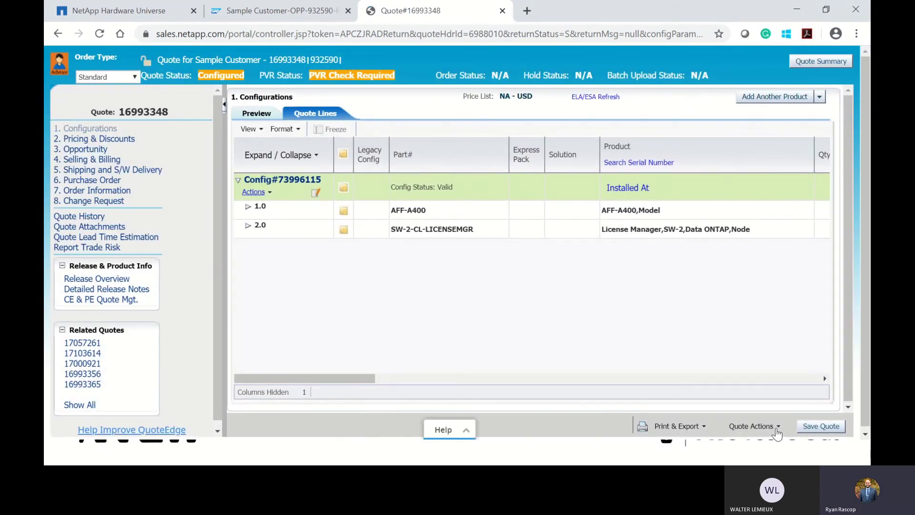
# Step: Expand the AFF-A400 quote line 1.0 and show the simplified Preview pricing
pyautogui.click(249, 208)
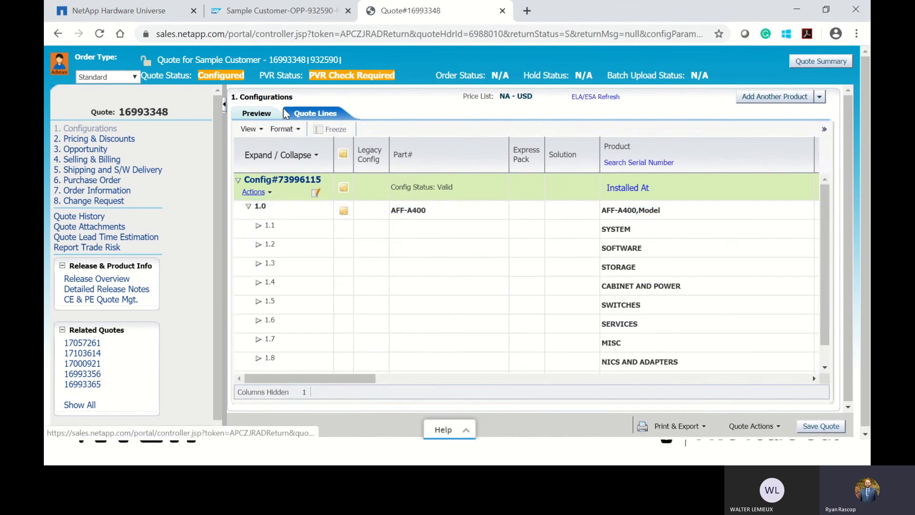
pyautogui.click(243, 114)
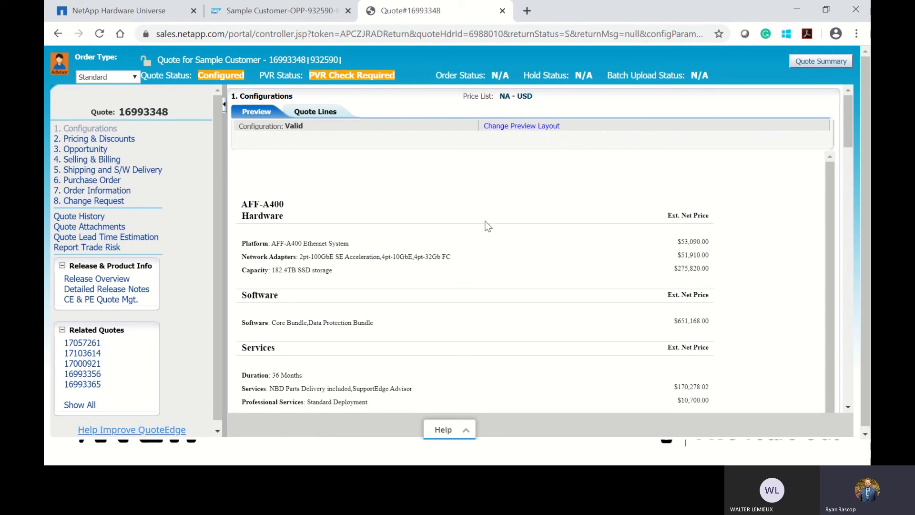
# Step: Scroll the preview down to the USD$1,212,966.02 list and net totals and the AFF-A400 addendum
pyautogui.scroll(-1, 480, 333)
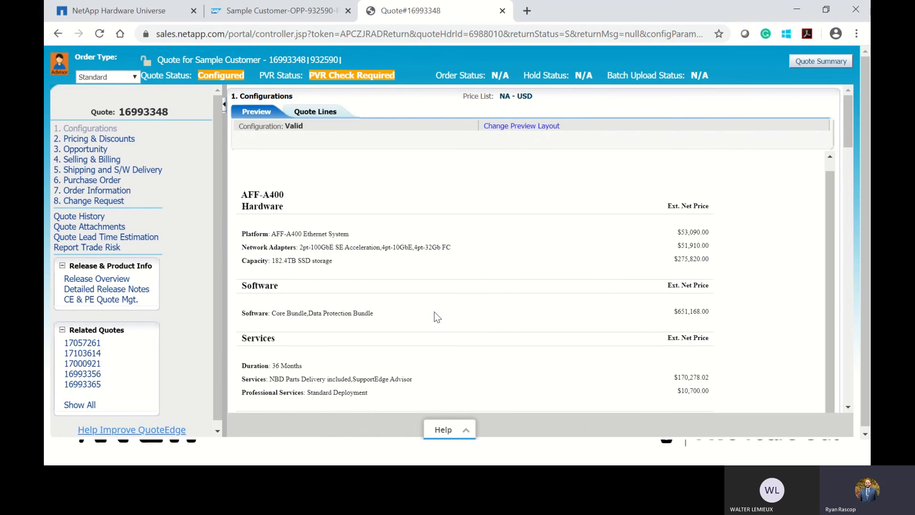
pyautogui.scroll(-2, 434, 311)
pyautogui.scroll(-1, 434, 312)
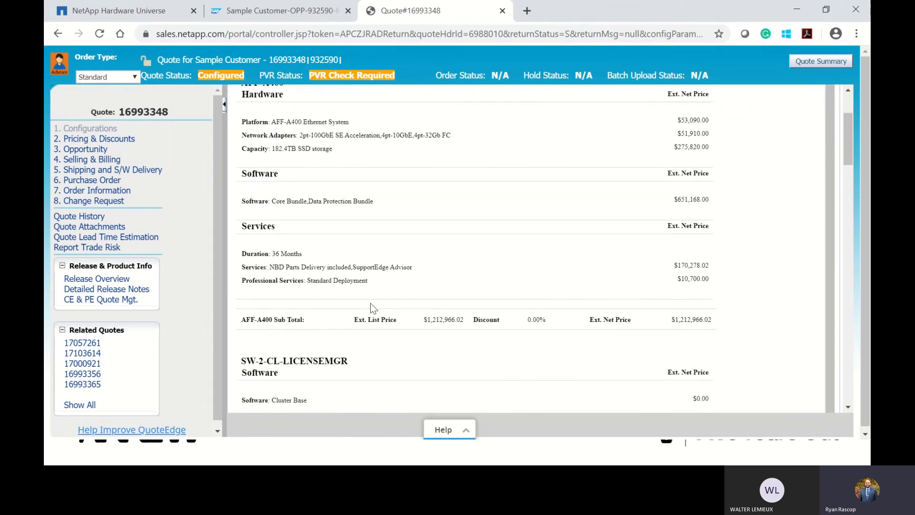
pyautogui.scroll(-4, 371, 304)
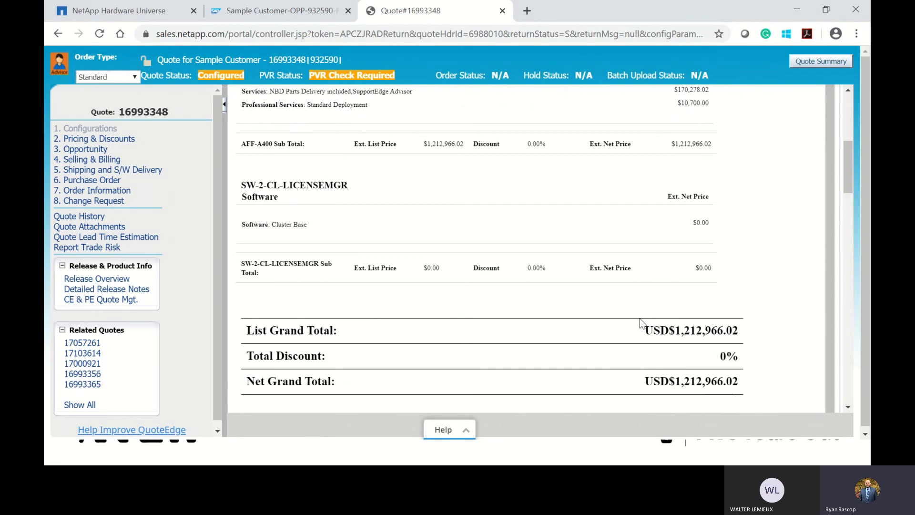
pyautogui.scroll(-6, 641, 324)
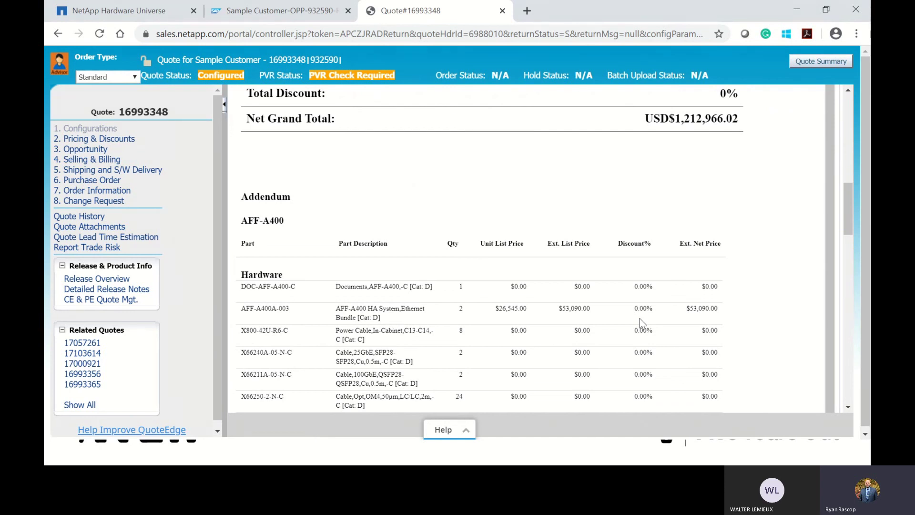
# Step: Scroll through the AFF-A400 addendum's $380,820.00 hardware, $651,168.00 software and $180,978.02 services subtotals, then back up
pyautogui.scroll(-5, 640, 319)
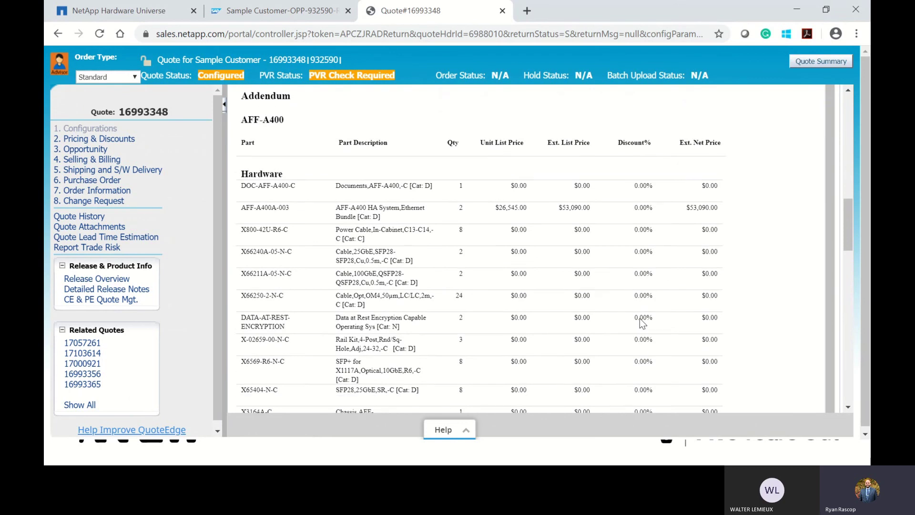
pyautogui.scroll(-3, 640, 323)
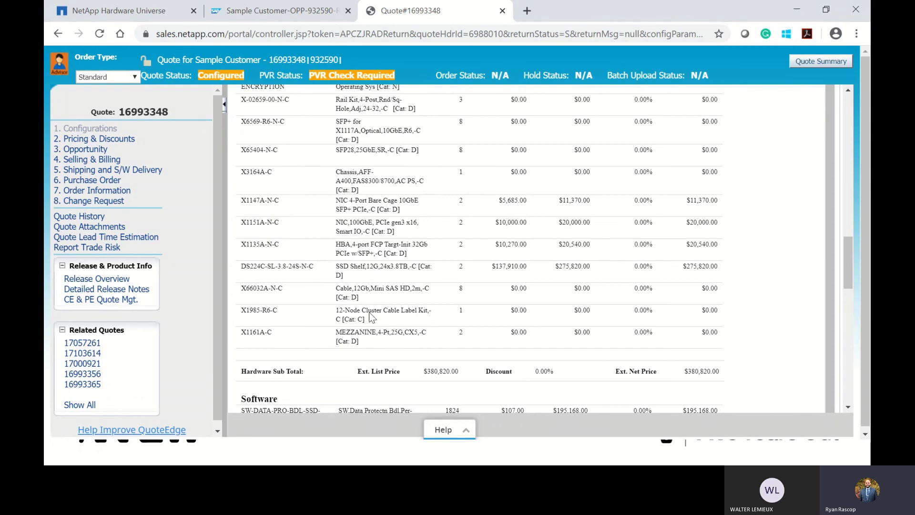
pyautogui.scroll(-4, 368, 302)
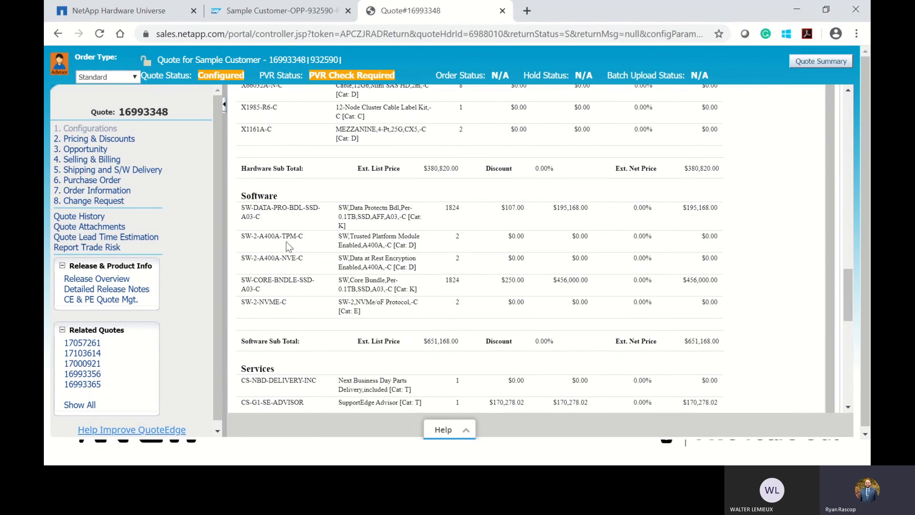
pyautogui.scroll(-3, 302, 317)
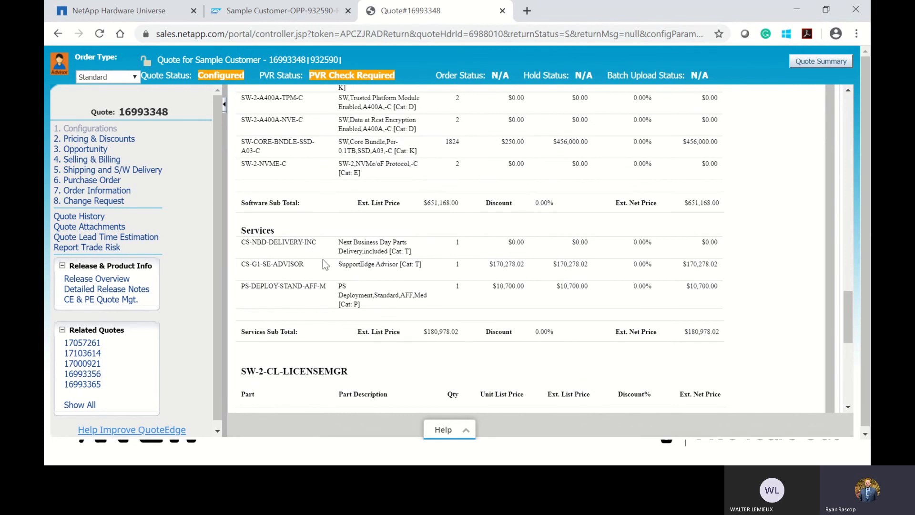
pyautogui.scroll(-6, 330, 293)
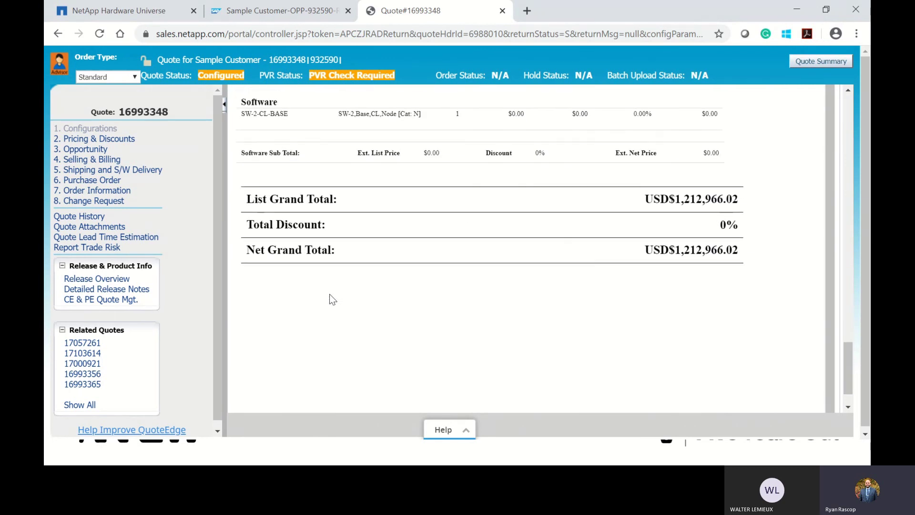
pyautogui.scroll(10, 332, 299)
pyautogui.scroll(10, 330, 295)
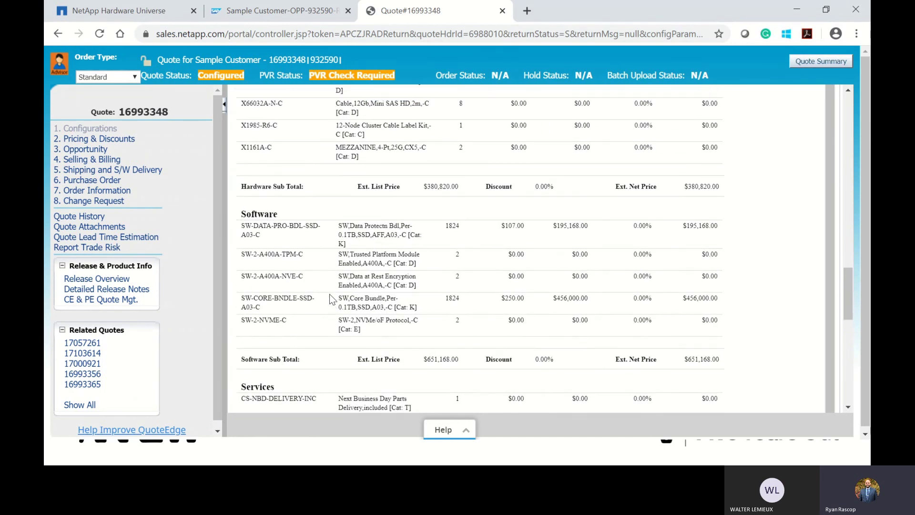